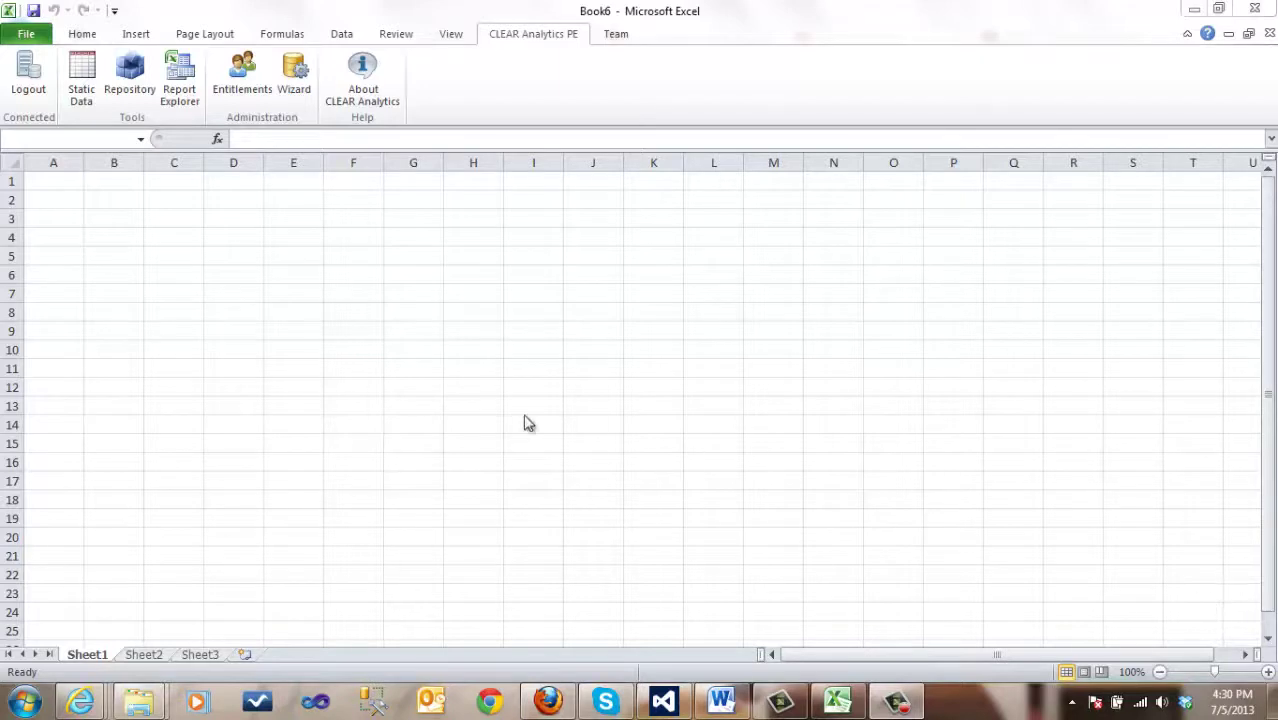
Step: Open the CLEAR Analytics Report Explorer and select the Private reports group
left_click(180, 92)
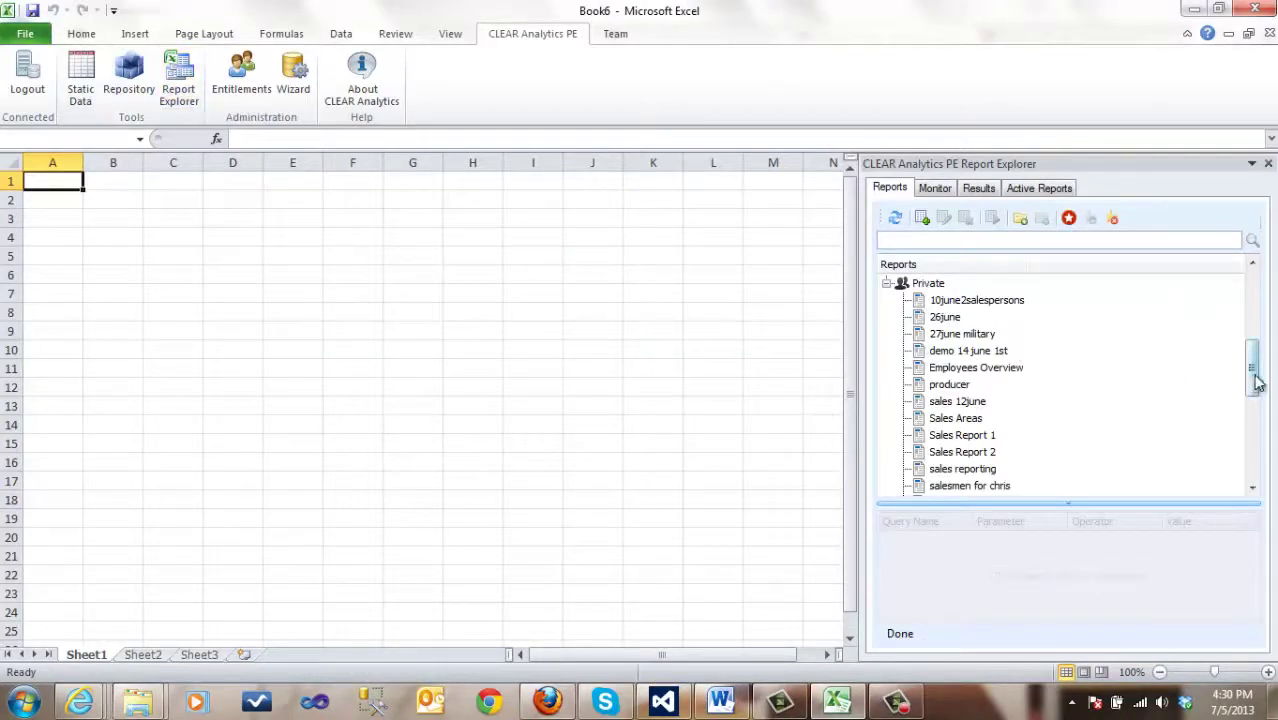
scroll(1254, 352, "up", 3)
mouse_move(1250, 343)
left_mouse_down()
mouse_move(1247, 307)
mouse_move(1249, 362)
left_mouse_up()
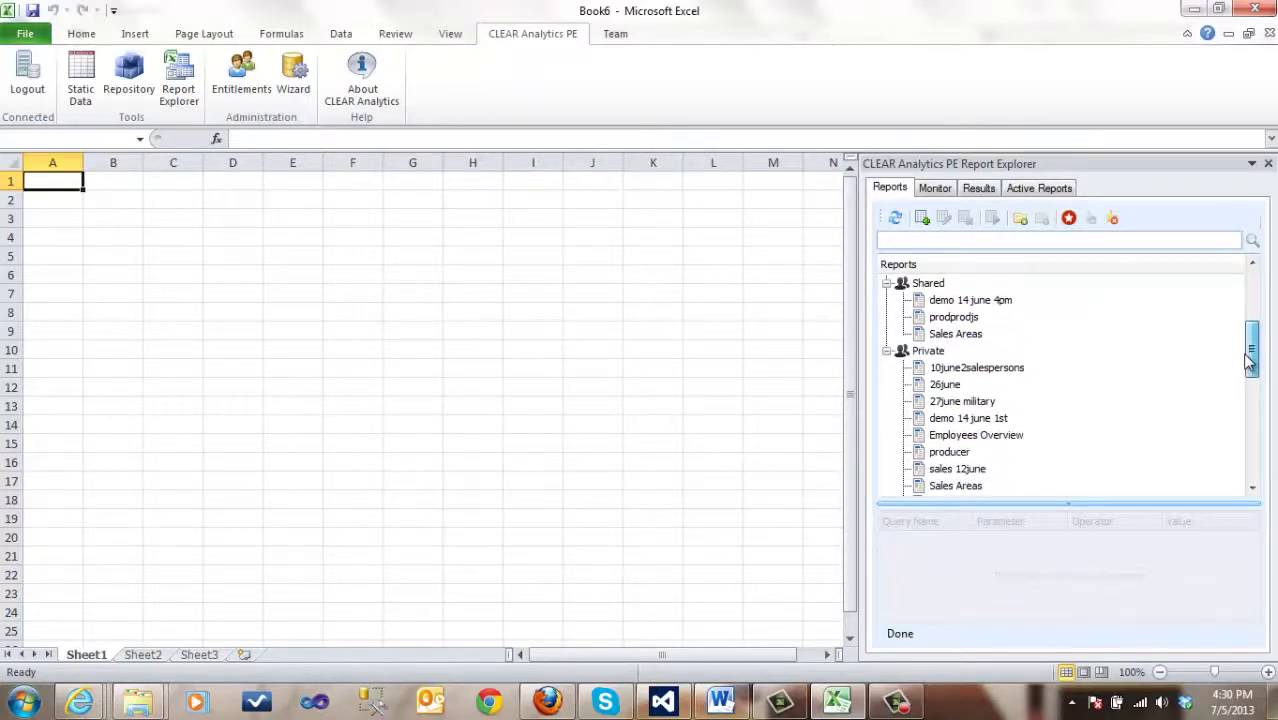
left_click(928, 354)
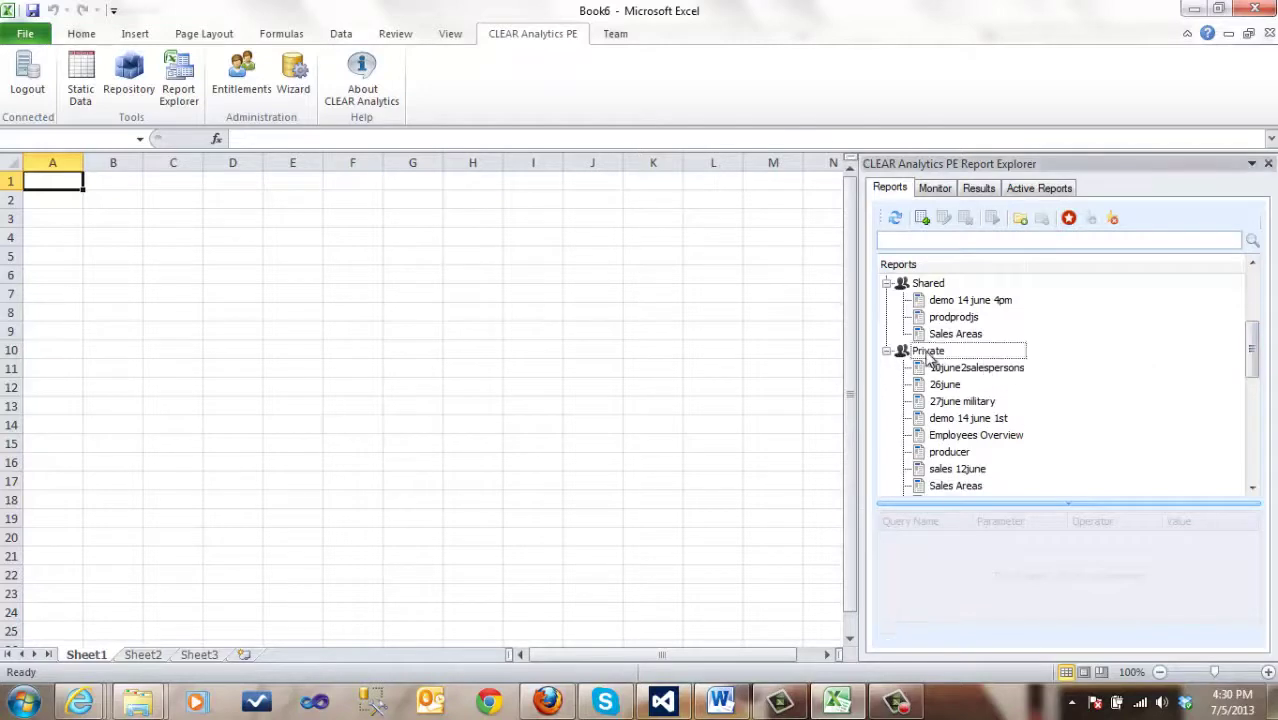
Step: Add a new report using the public Sales Reports query with the GroupJobTitles custom group attached
left_click(922, 219)
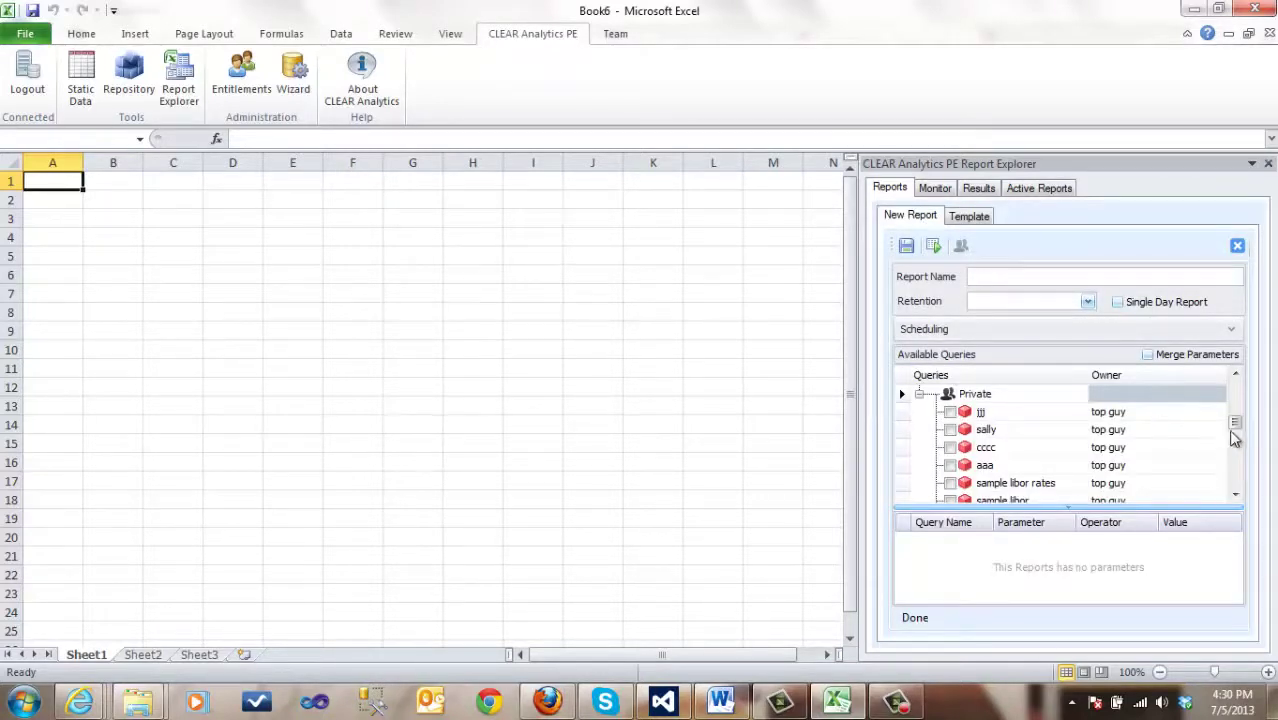
left_click_drag(1232, 431, 1232, 389)
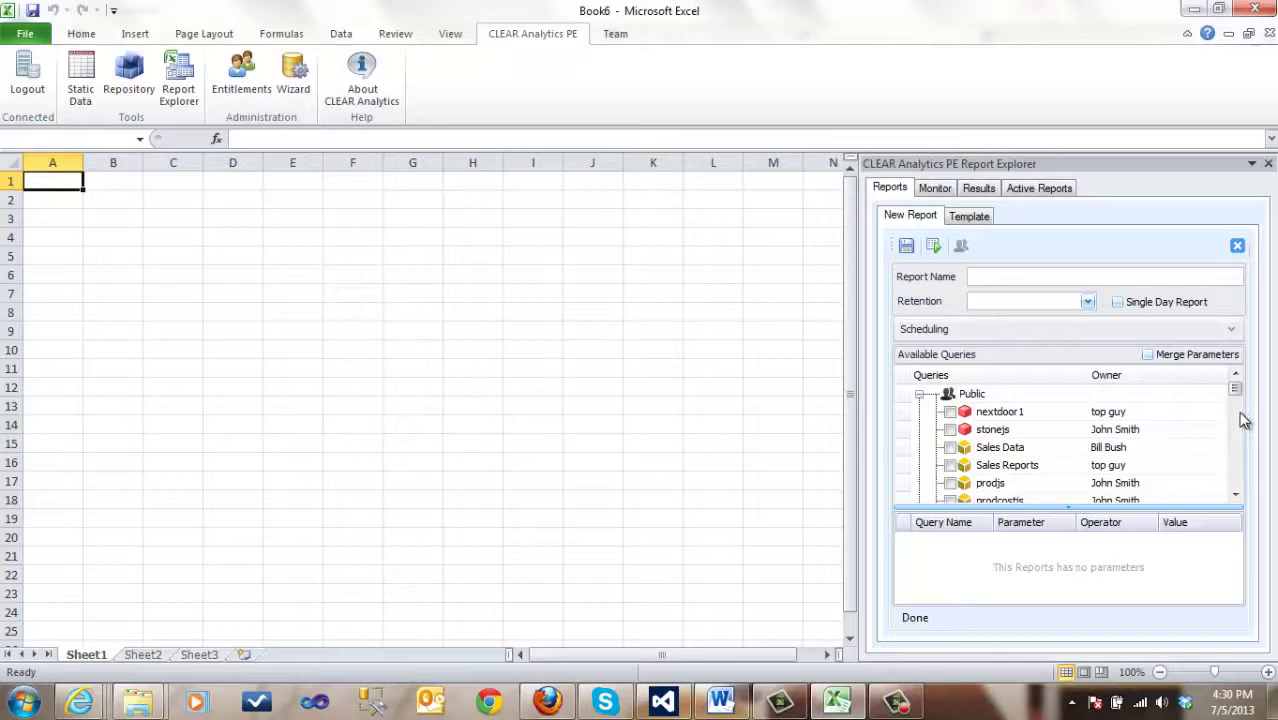
left_click(951, 467)
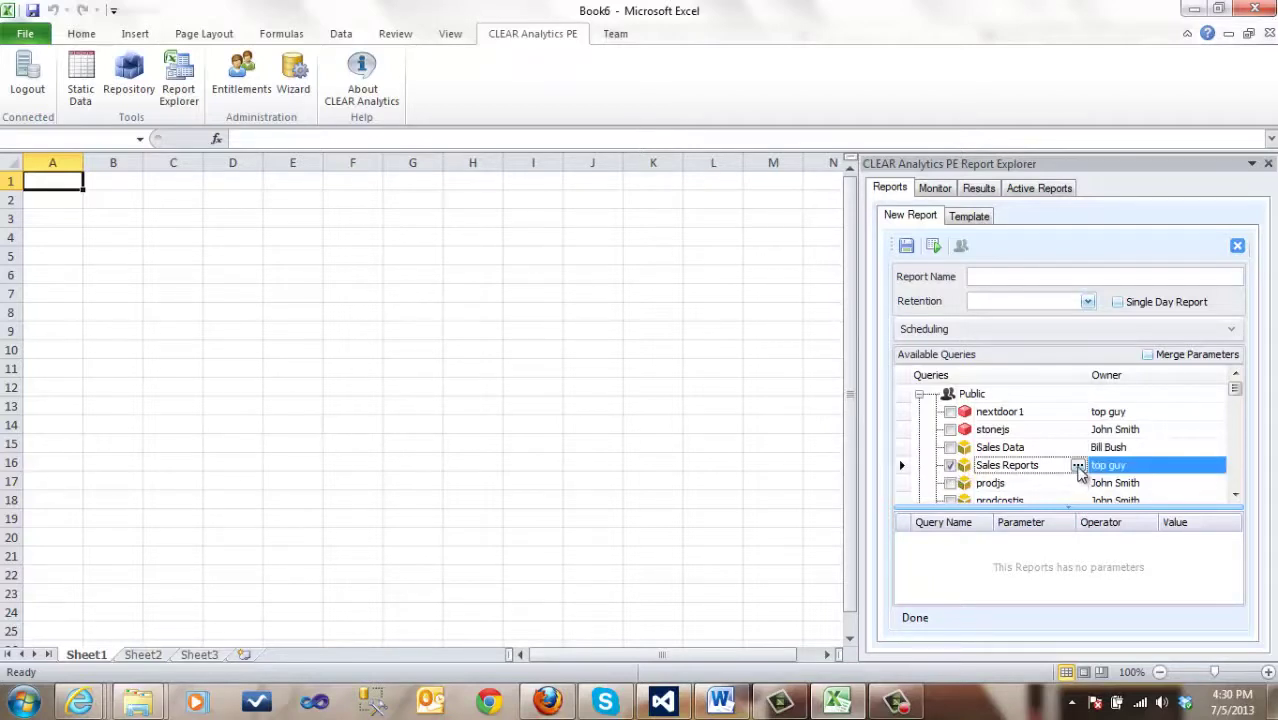
left_click(1077, 466)
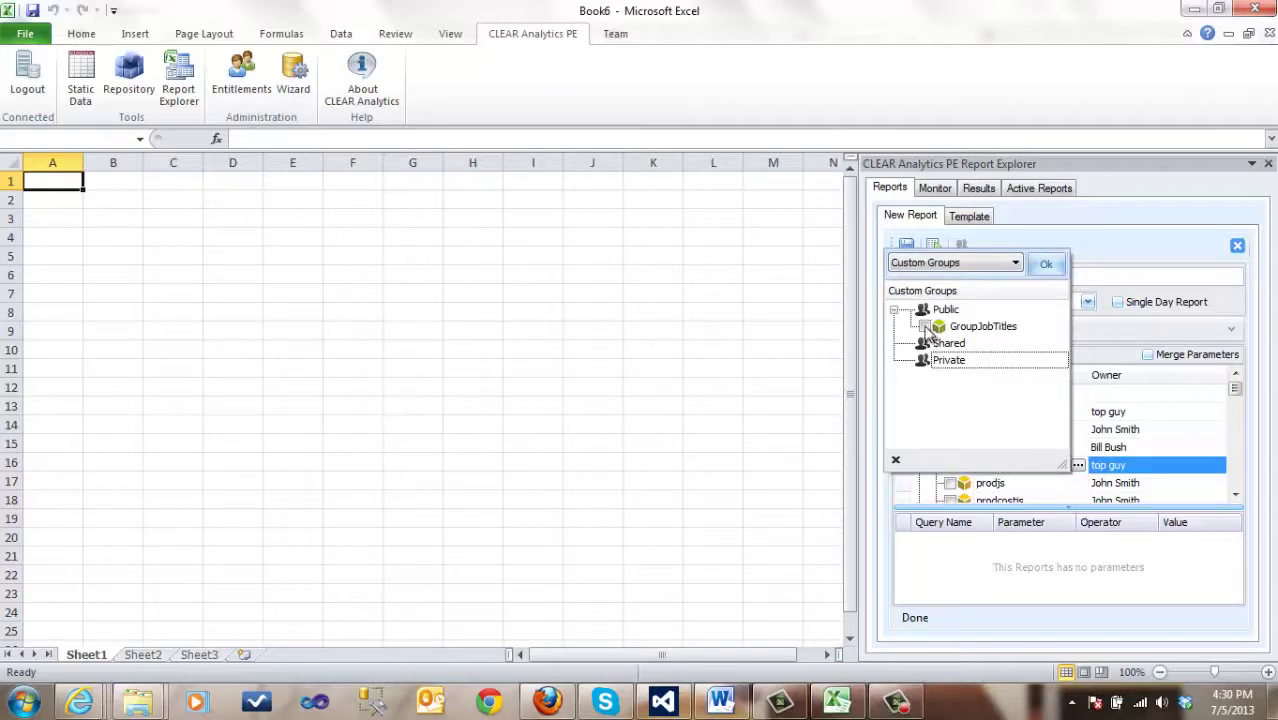
left_click(925, 327)
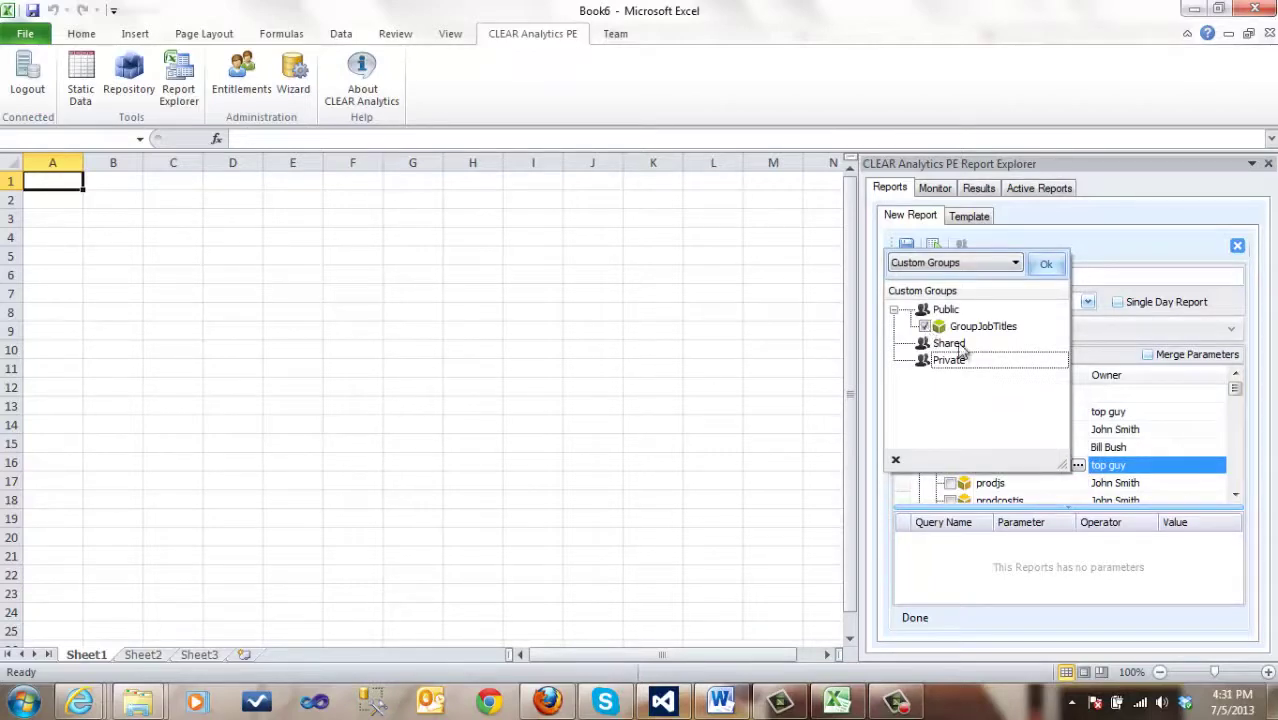
left_click(1047, 265)
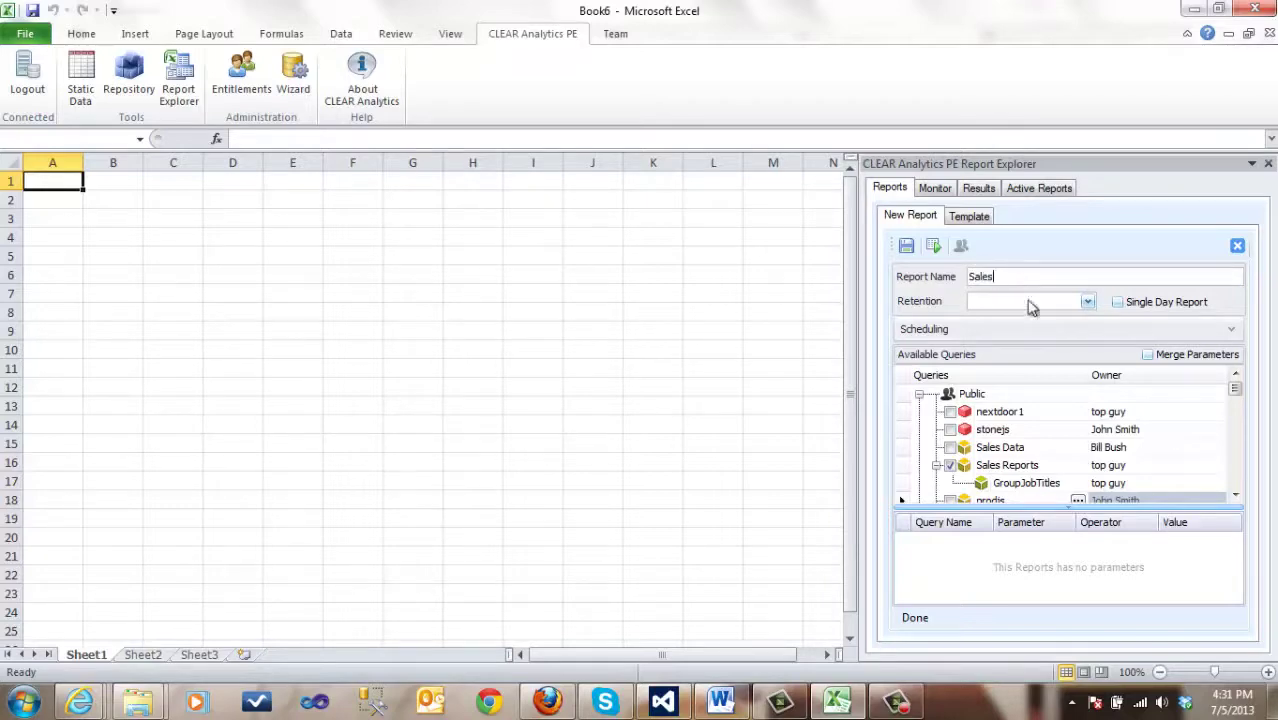
Step: Name the report Sales, expand its scheduling options, then save and execute it
left_click(1233, 332)
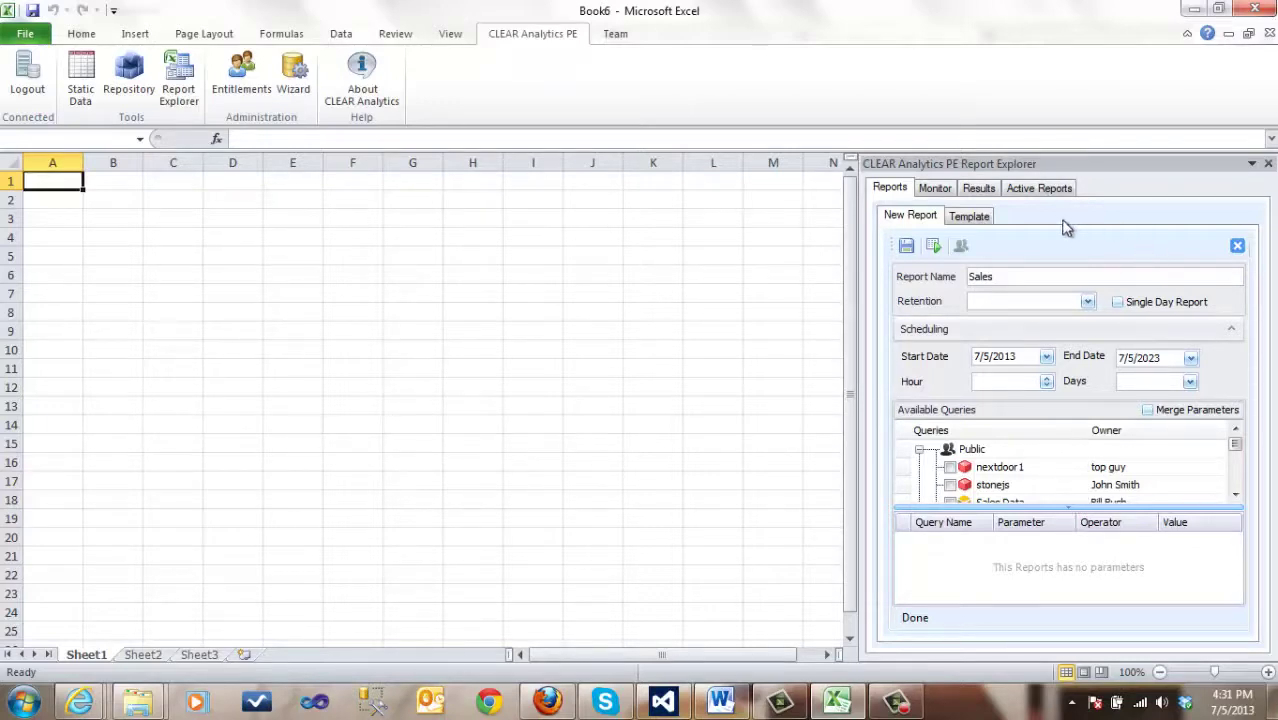
left_click(933, 249)
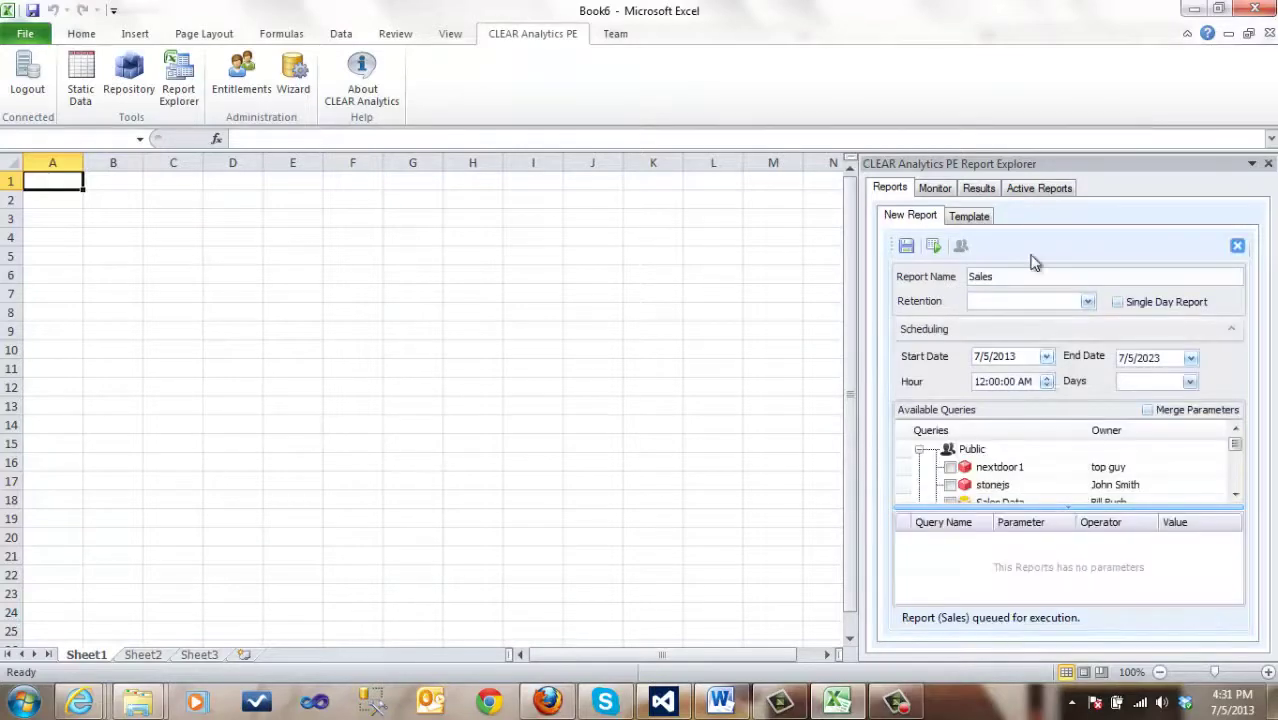
Step: In the Monitor view, show the Sales Data run's result summary with 11539 rows returned
left_click(937, 192)
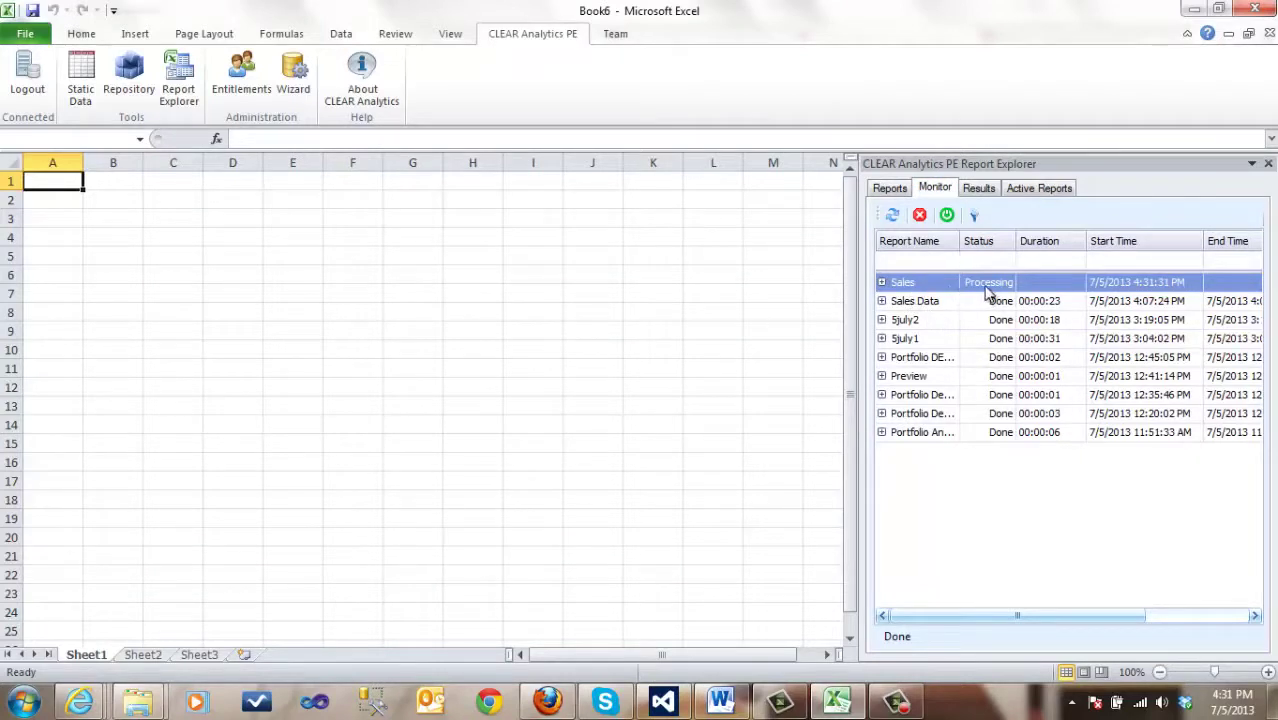
left_click(882, 302)
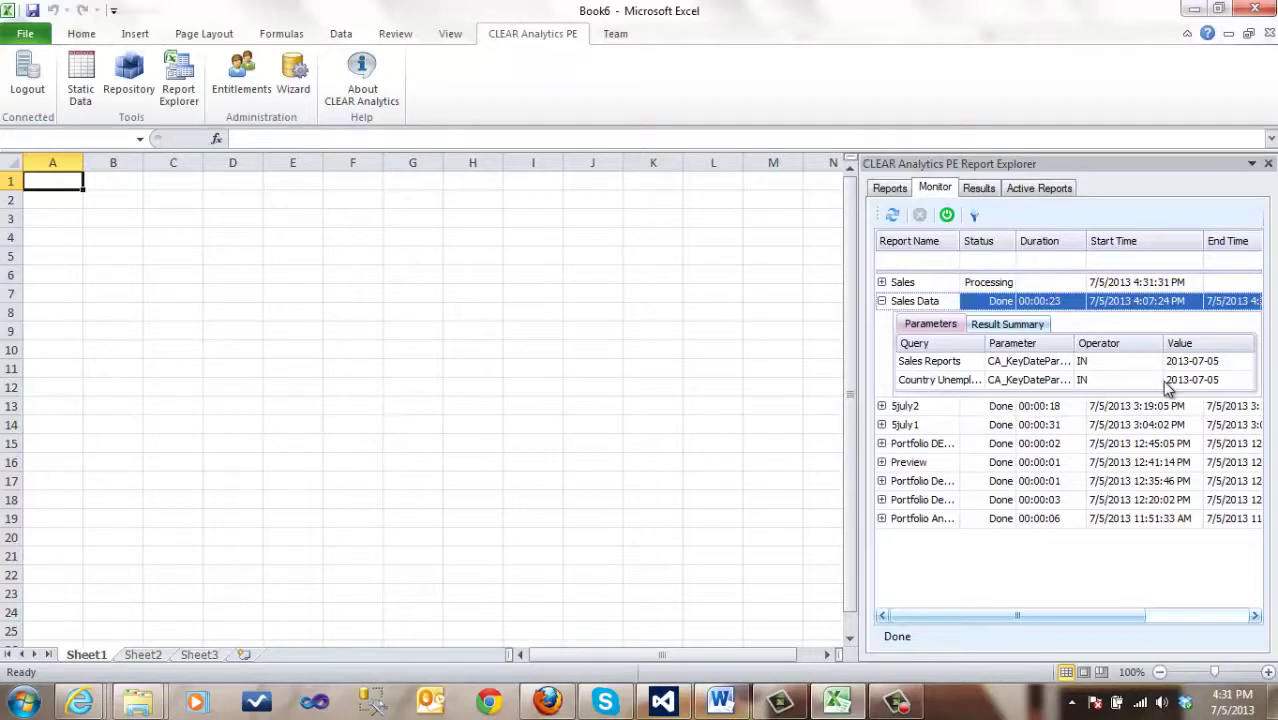
left_click(1010, 324)
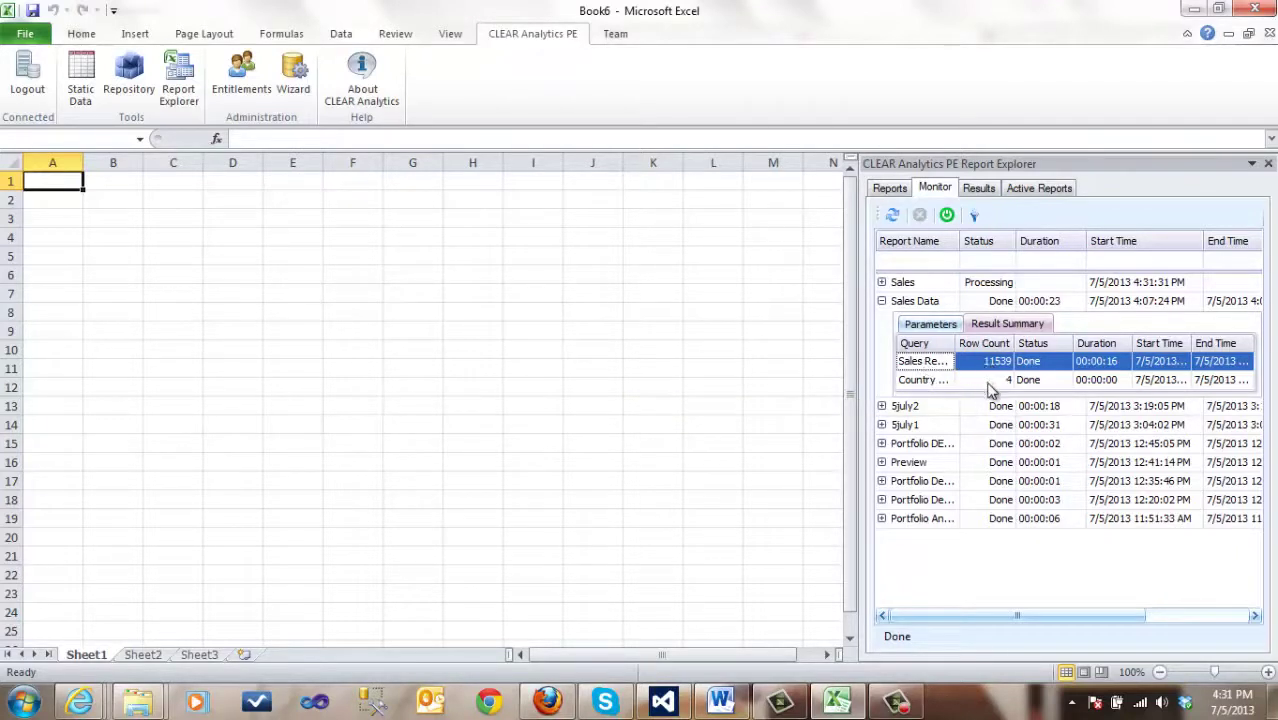
mouse_move(990, 390)
Step: Open the Sales report template from Reports > Template as workbook Sales_07_05_2013
left_click(892, 190)
left_click(975, 222)
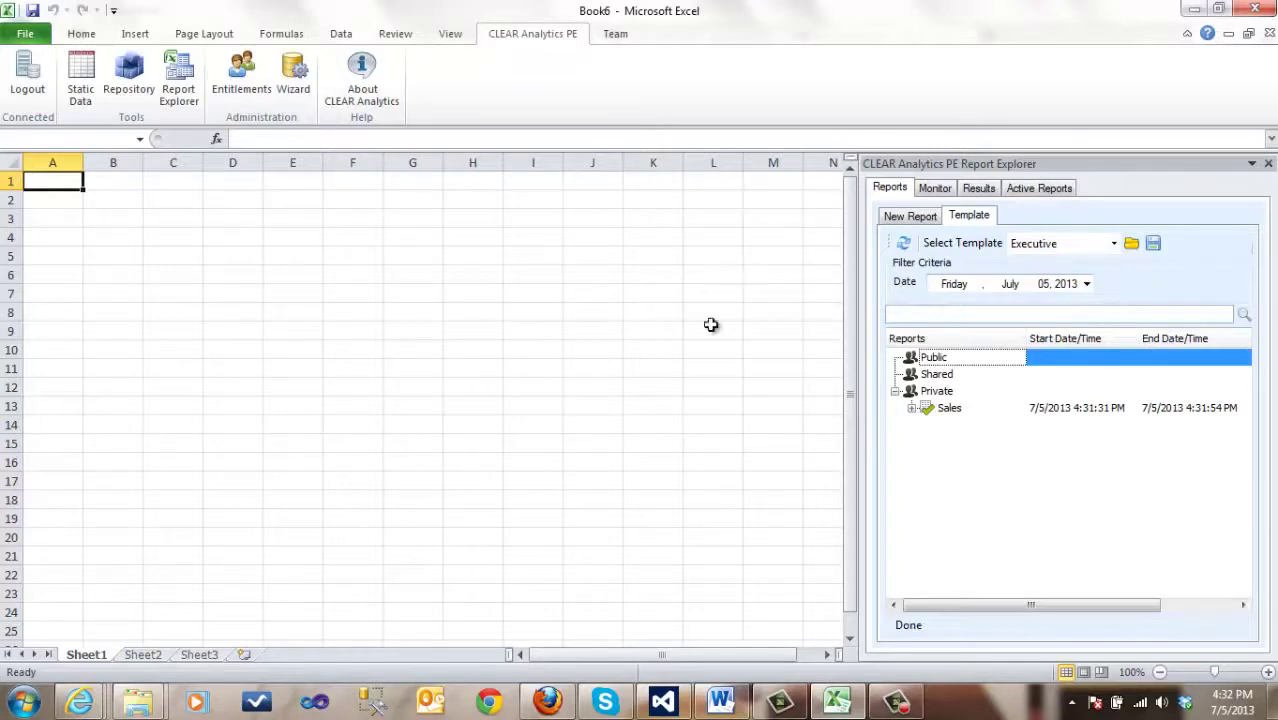
left_click(1113, 245)
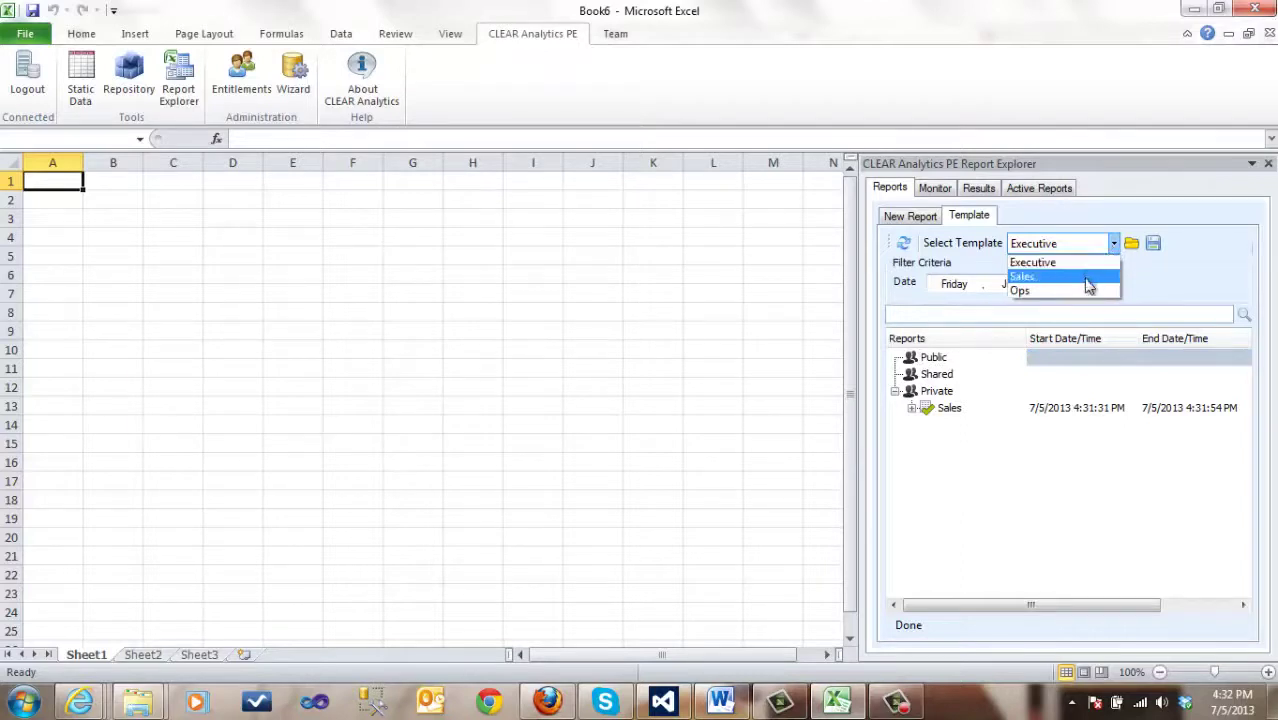
left_click(1088, 284)
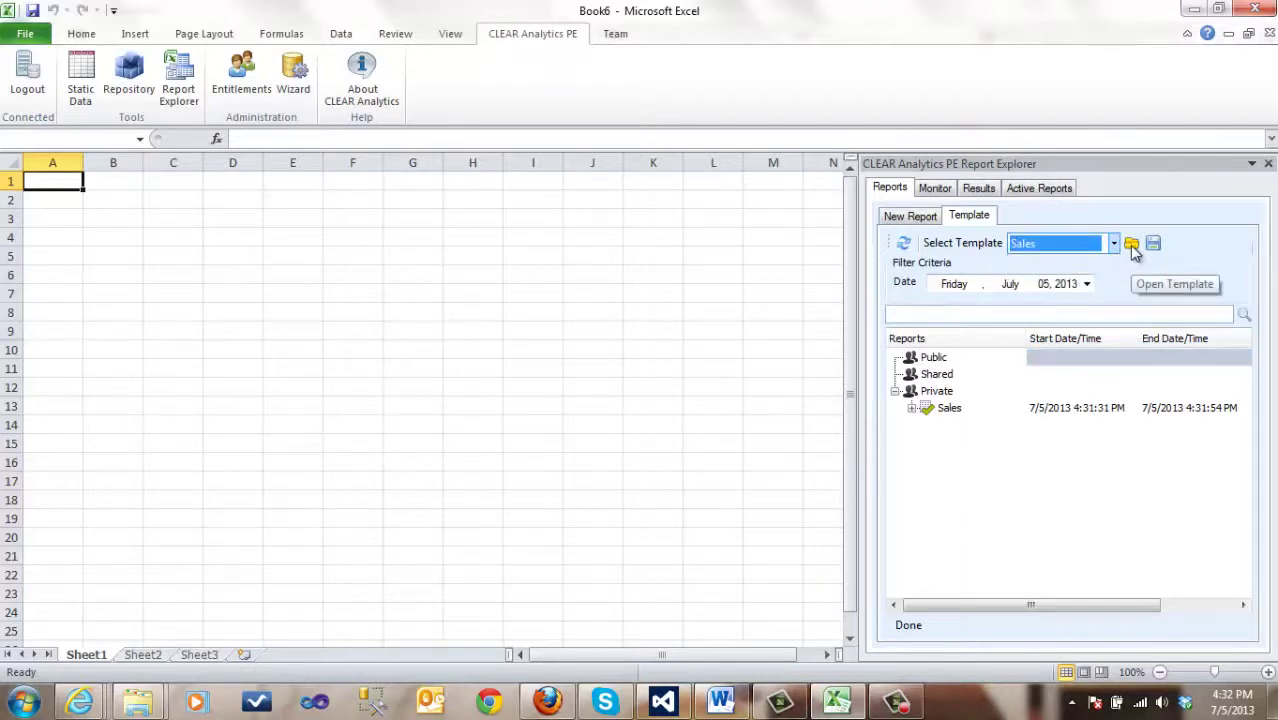
left_click(1131, 245)
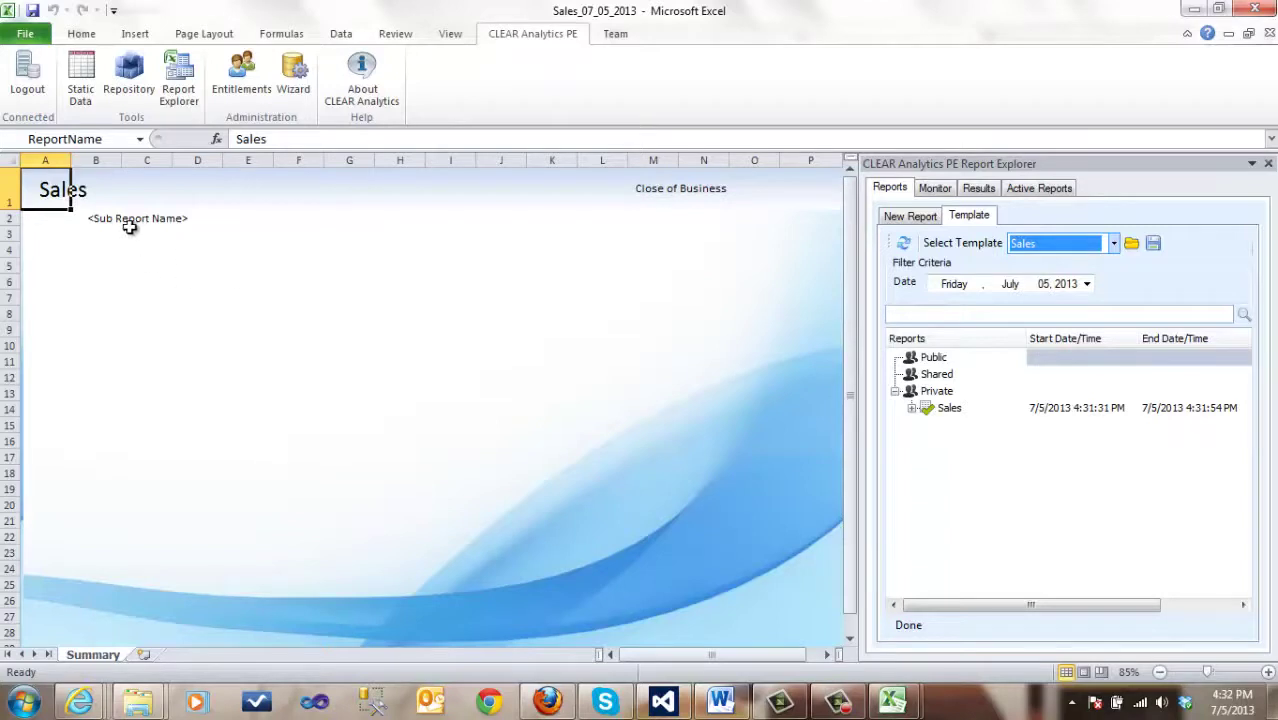
Step: With cell A4 selected, expand Sales, Sales Reports and Mappings, and widen the Reports column
left_click(51, 249)
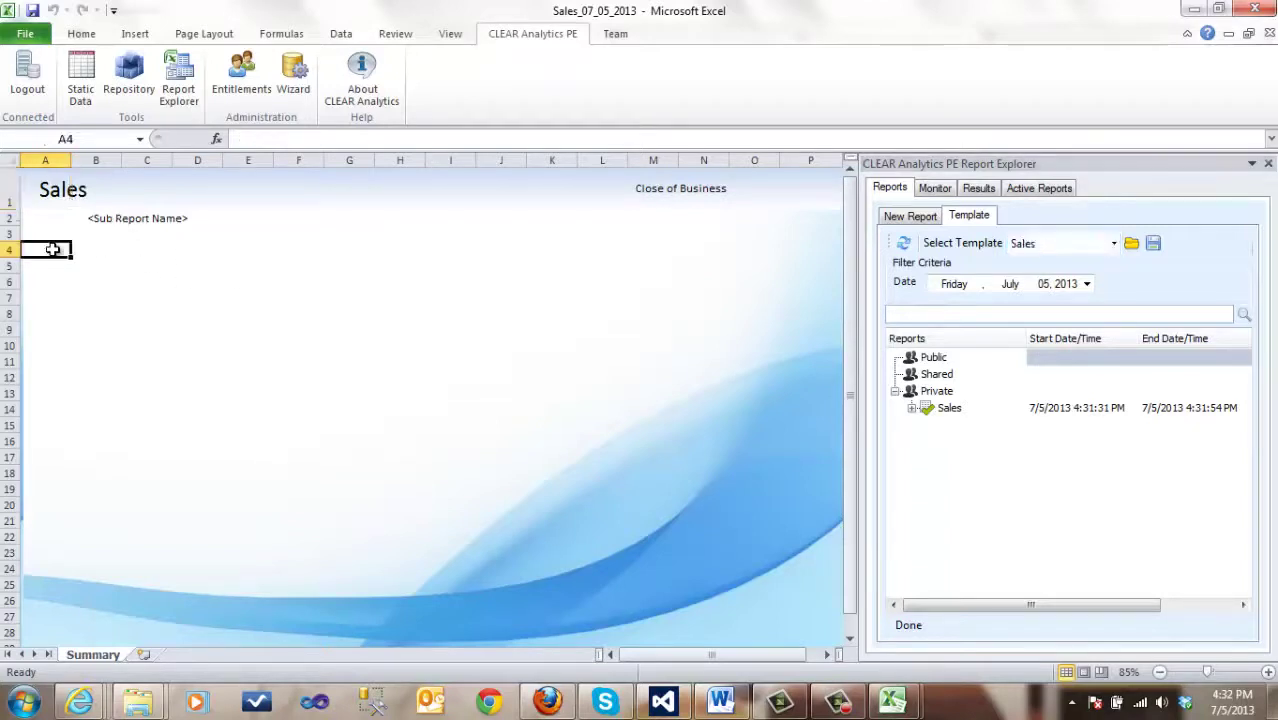
left_click(912, 408)
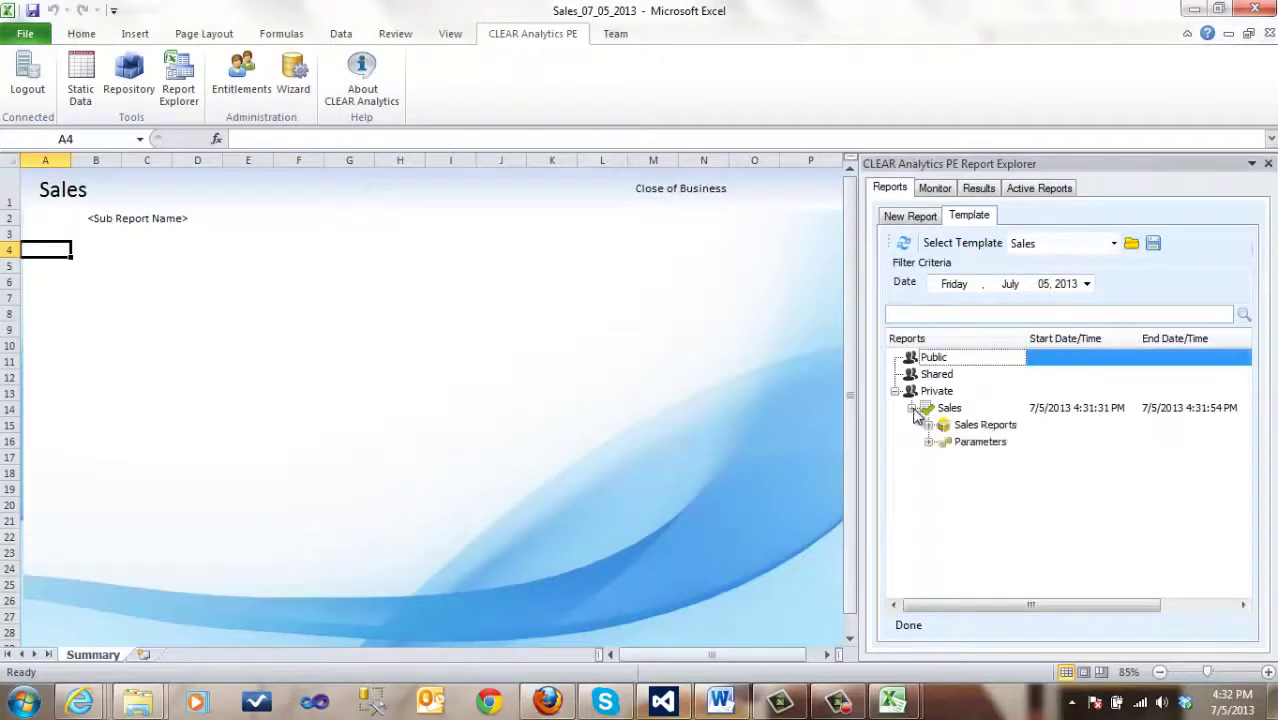
left_click(929, 425)
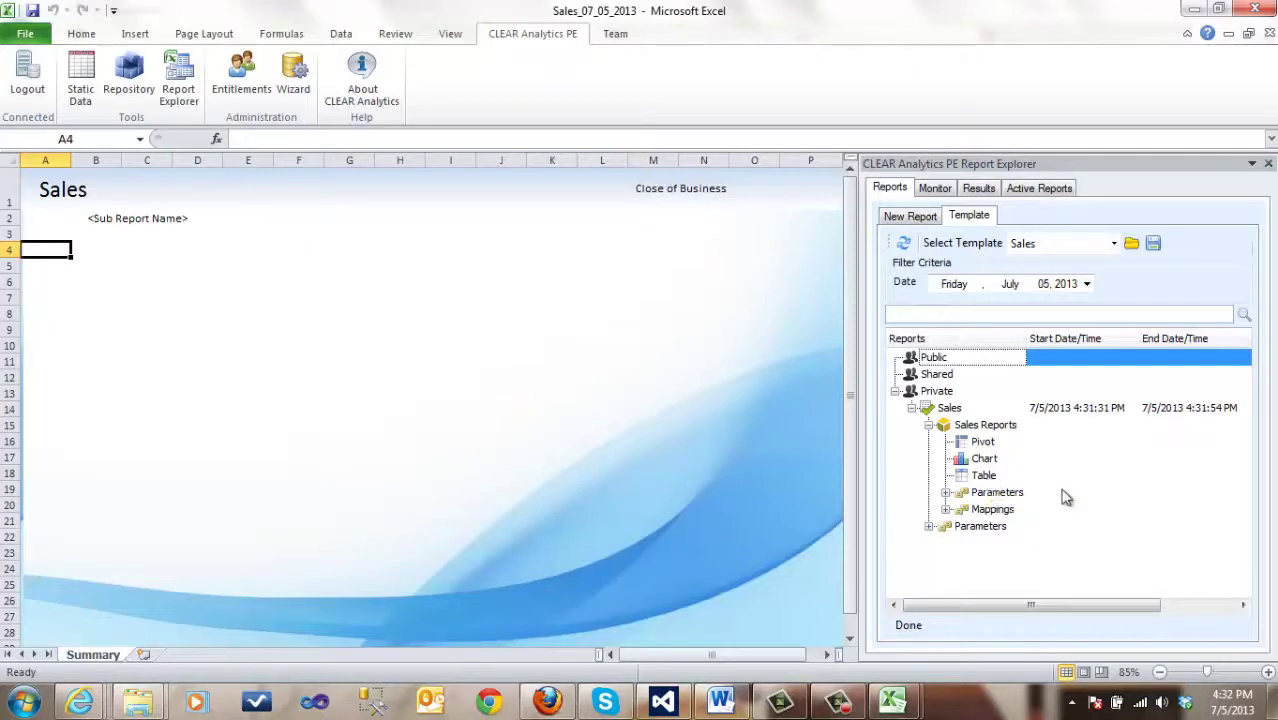
left_click(946, 509)
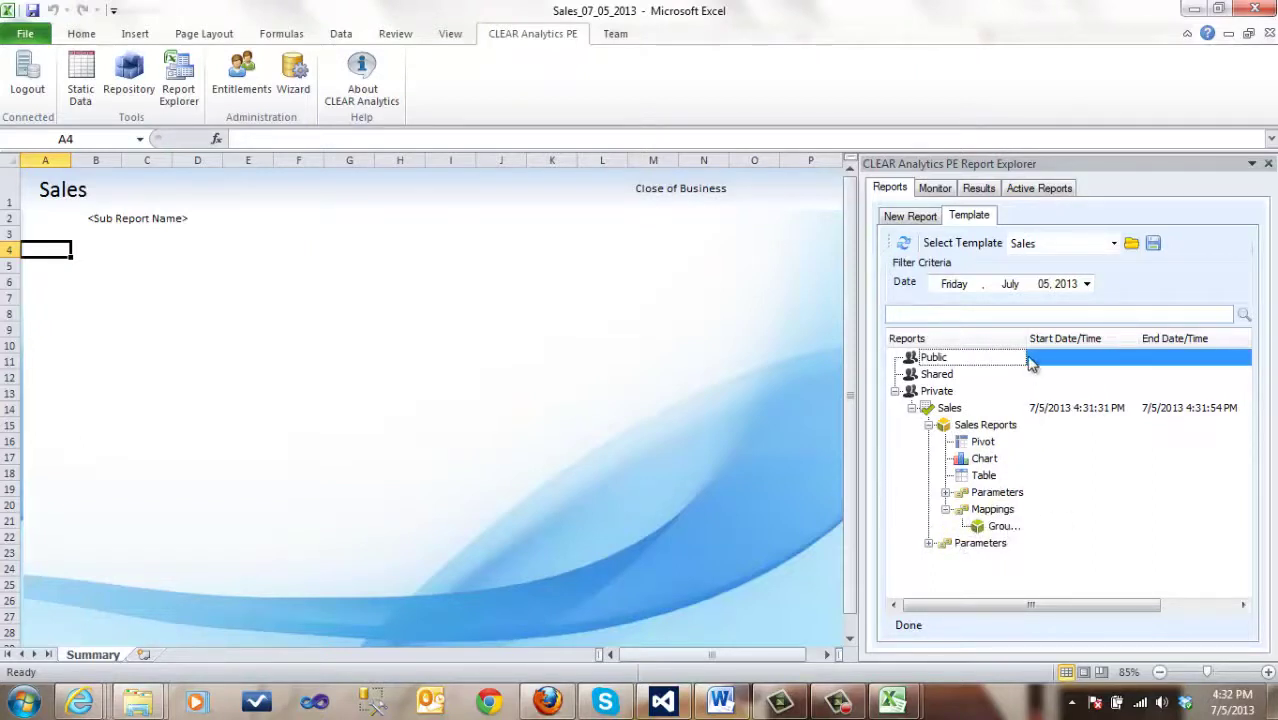
left_click_drag(1024, 338, 1082, 337)
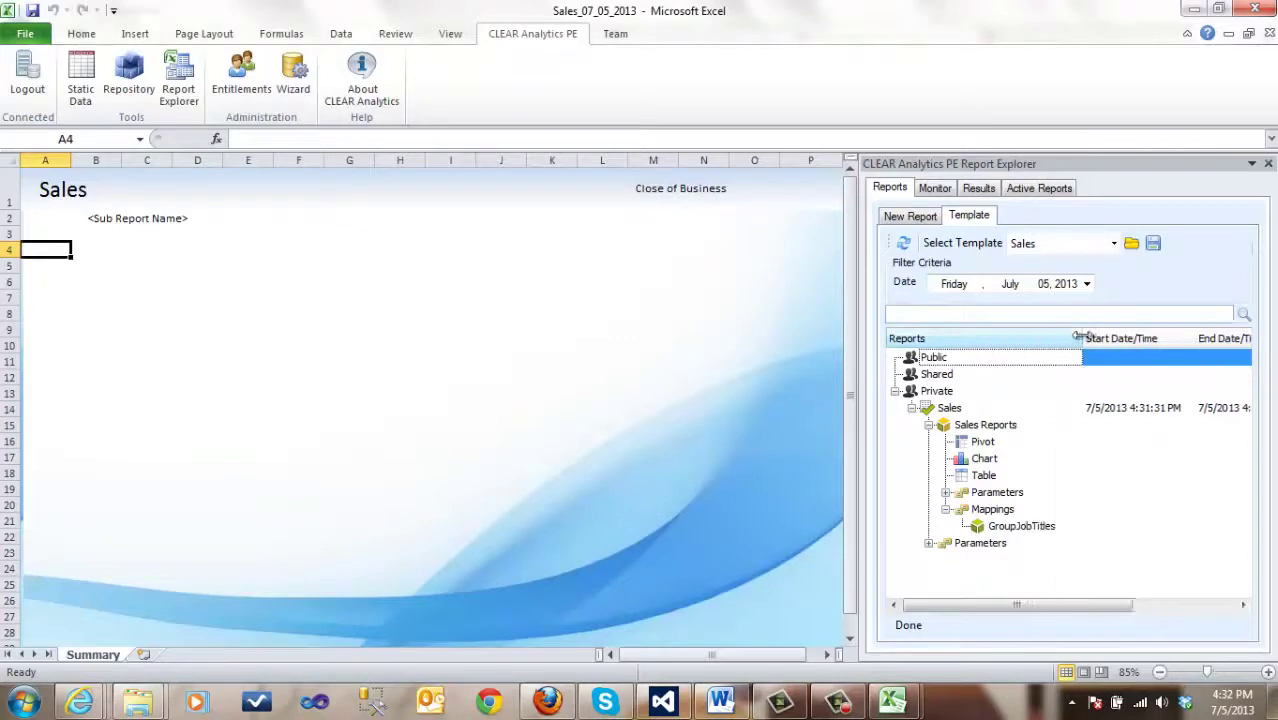
Step: Insert the Sales Reports chart into the sheet with SalesYTD as its values
left_click(963, 462)
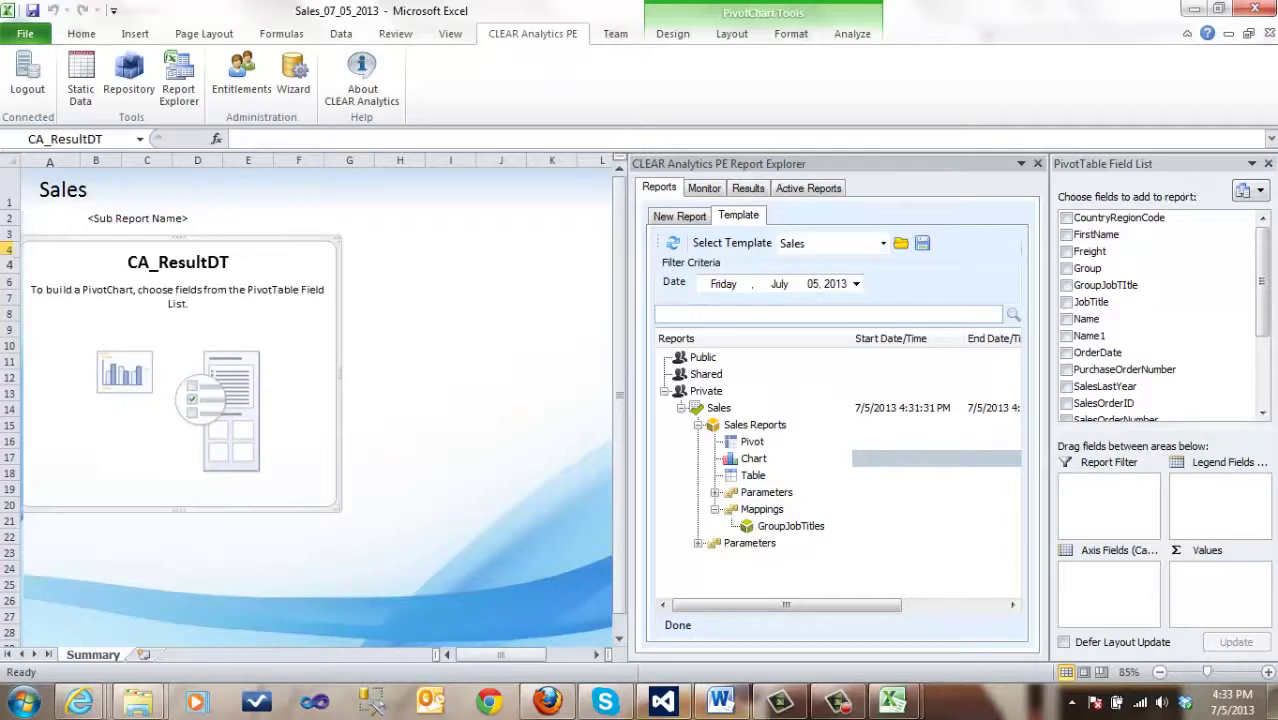
left_click_drag(1264, 285, 1265, 322)
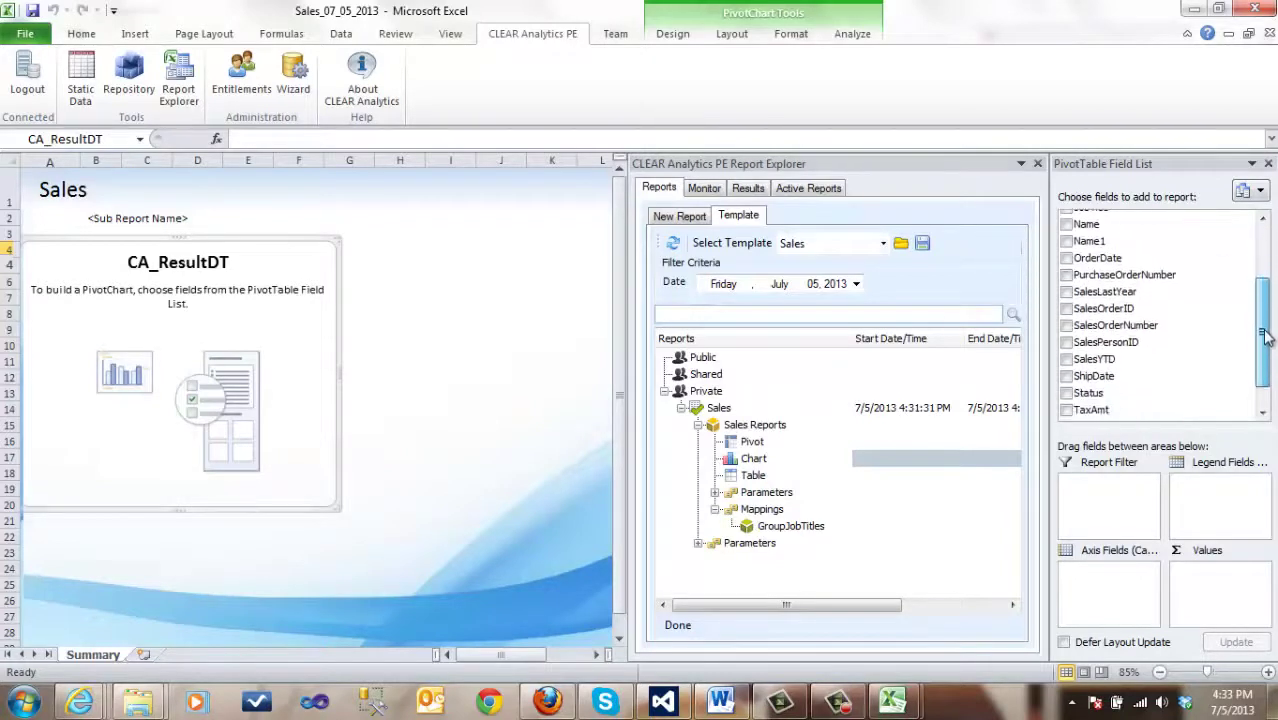
left_click_drag(1215, 359, 1208, 580)
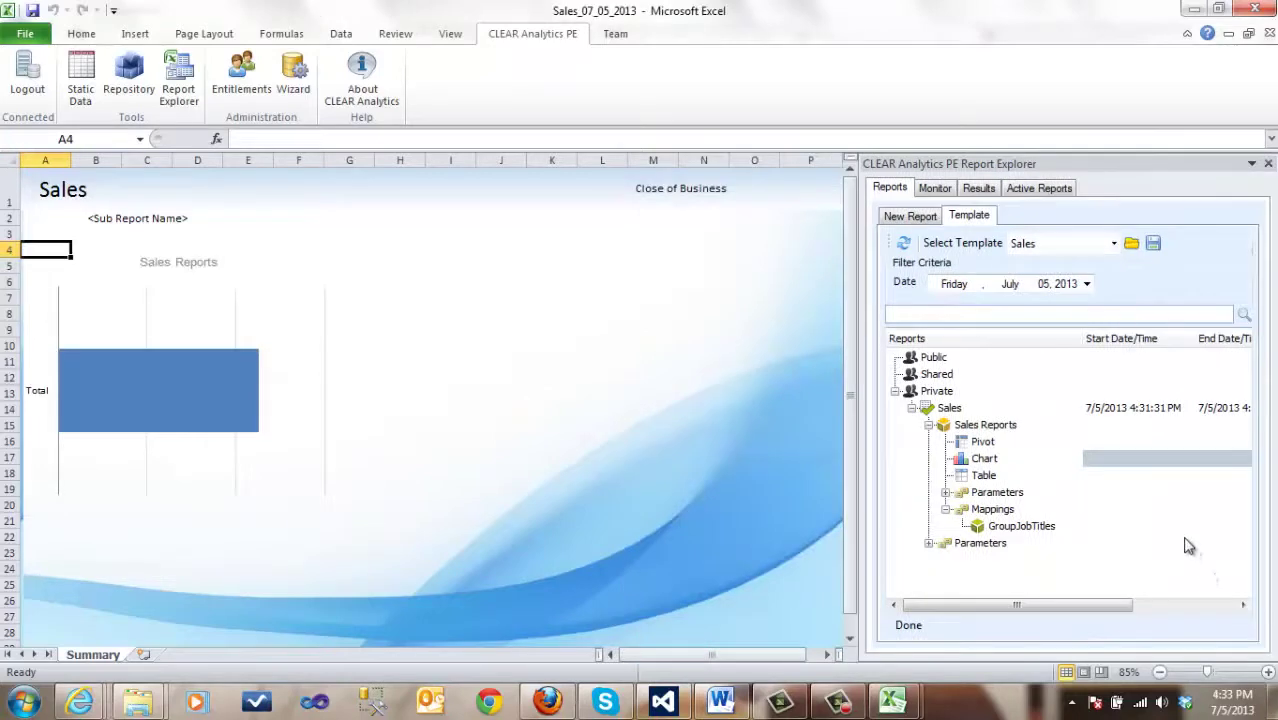
Step: Add territory Name to the chart's Axis Fields so each region gets its own bar
left_click(140, 318)
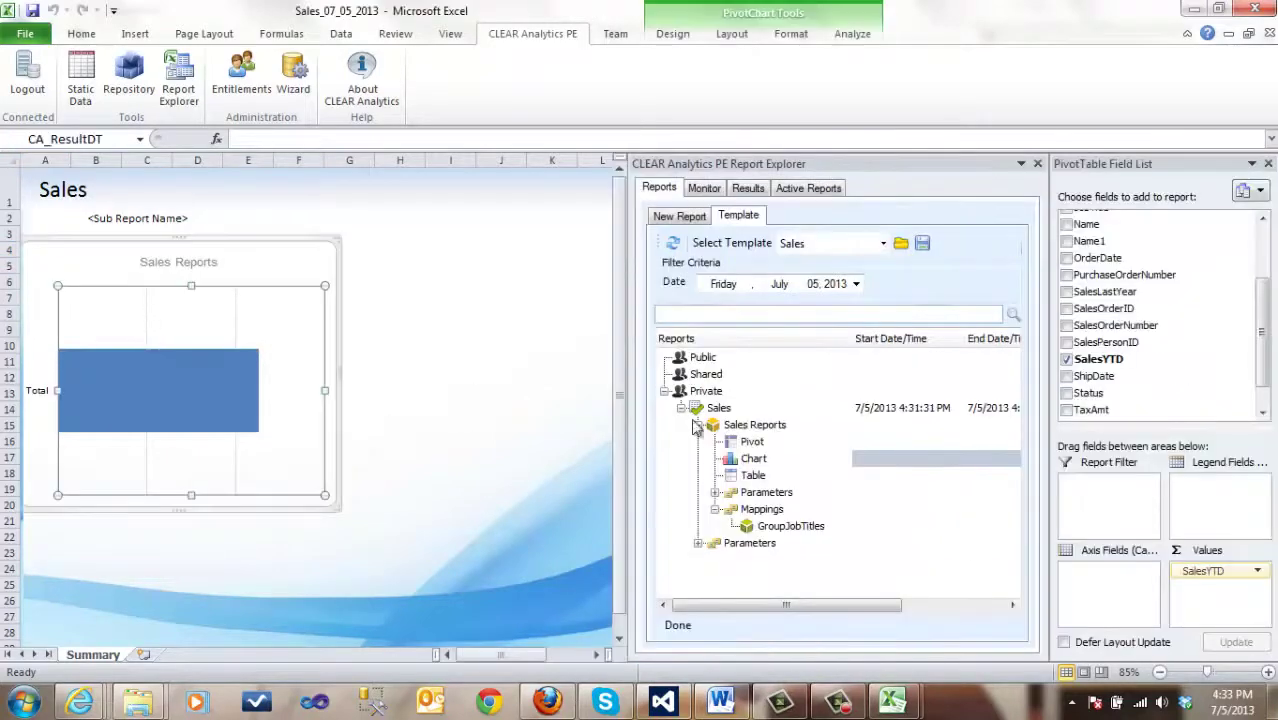
left_click_drag(1088, 225, 1115, 580)
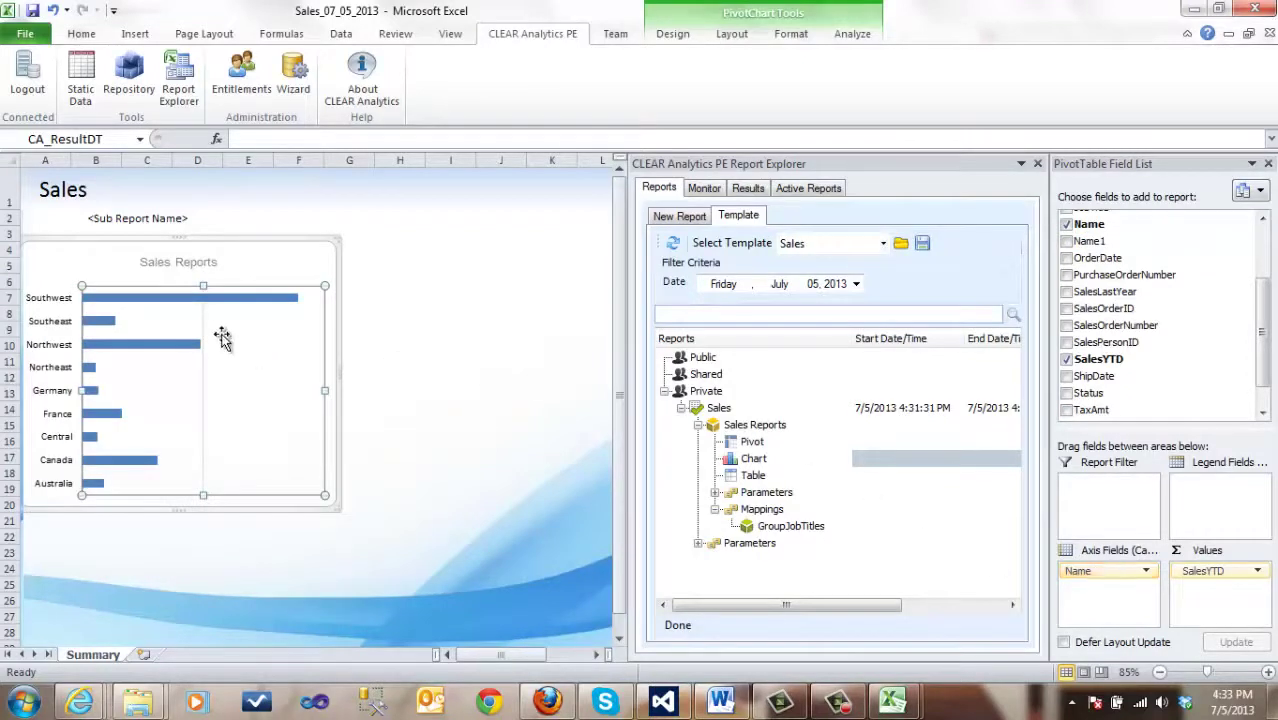
left_click(140, 266)
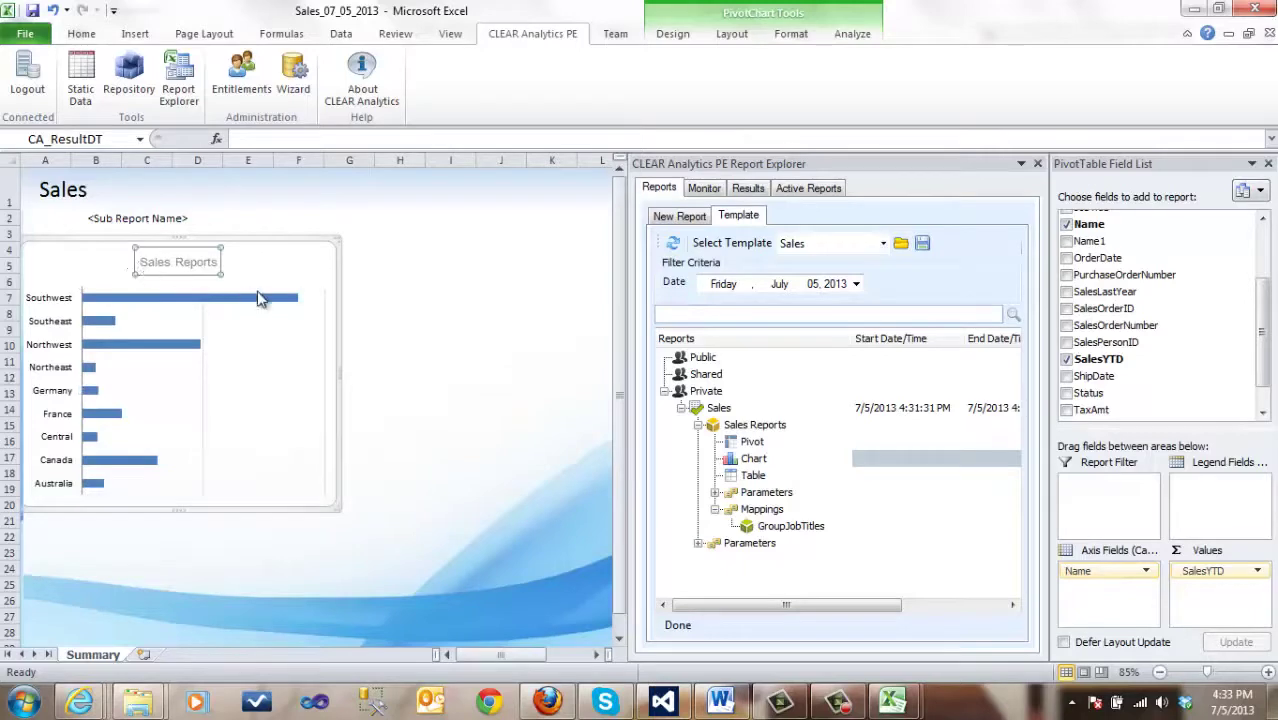
Step: Change the Sales Reports chart type to a pie chart
left_click(673, 35)
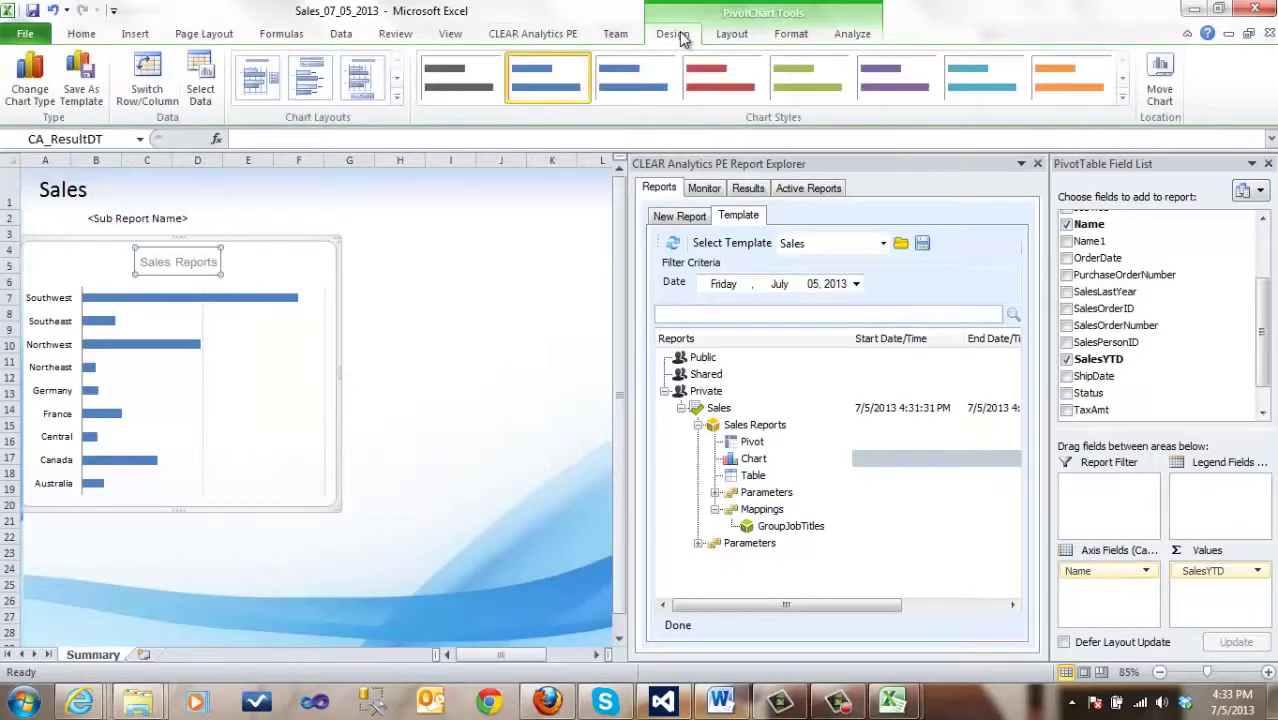
left_click(30, 88)
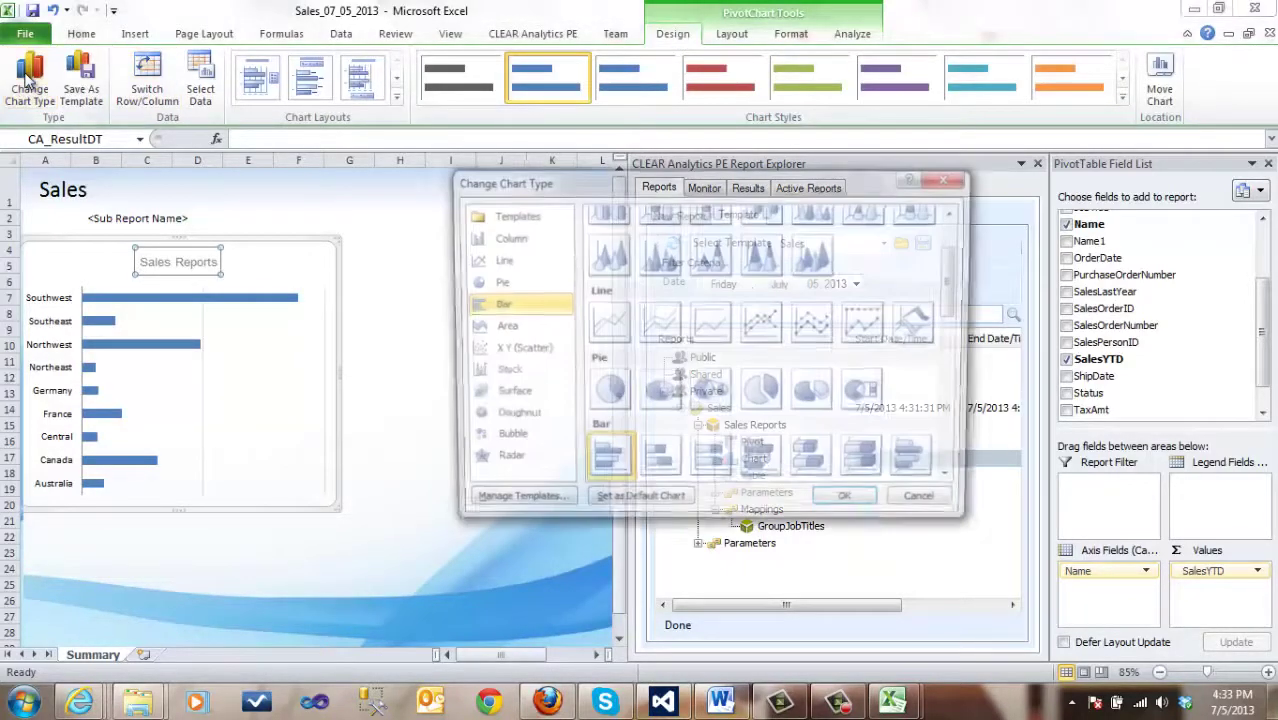
double_click(604, 392)
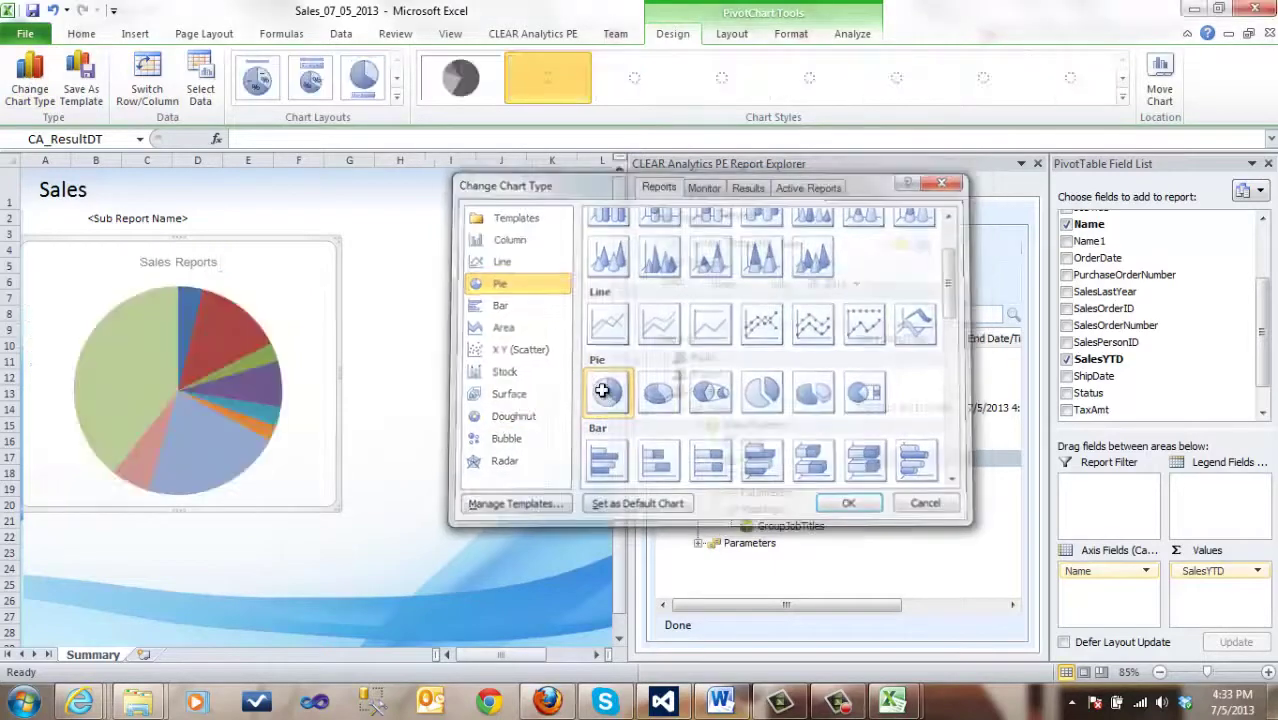
Step: Apply the black-background multicolour style and the first layout with name and percentage labels
left_click(1123, 97)
left_click(563, 339)
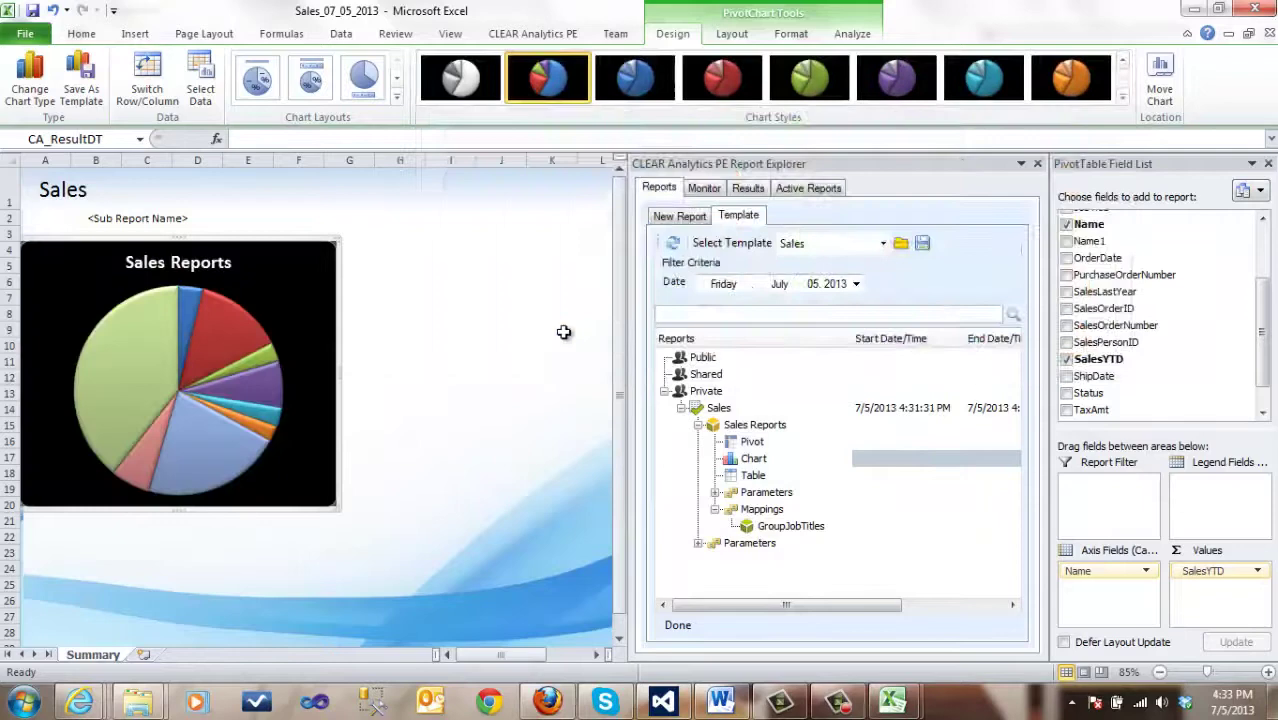
left_click(257, 80)
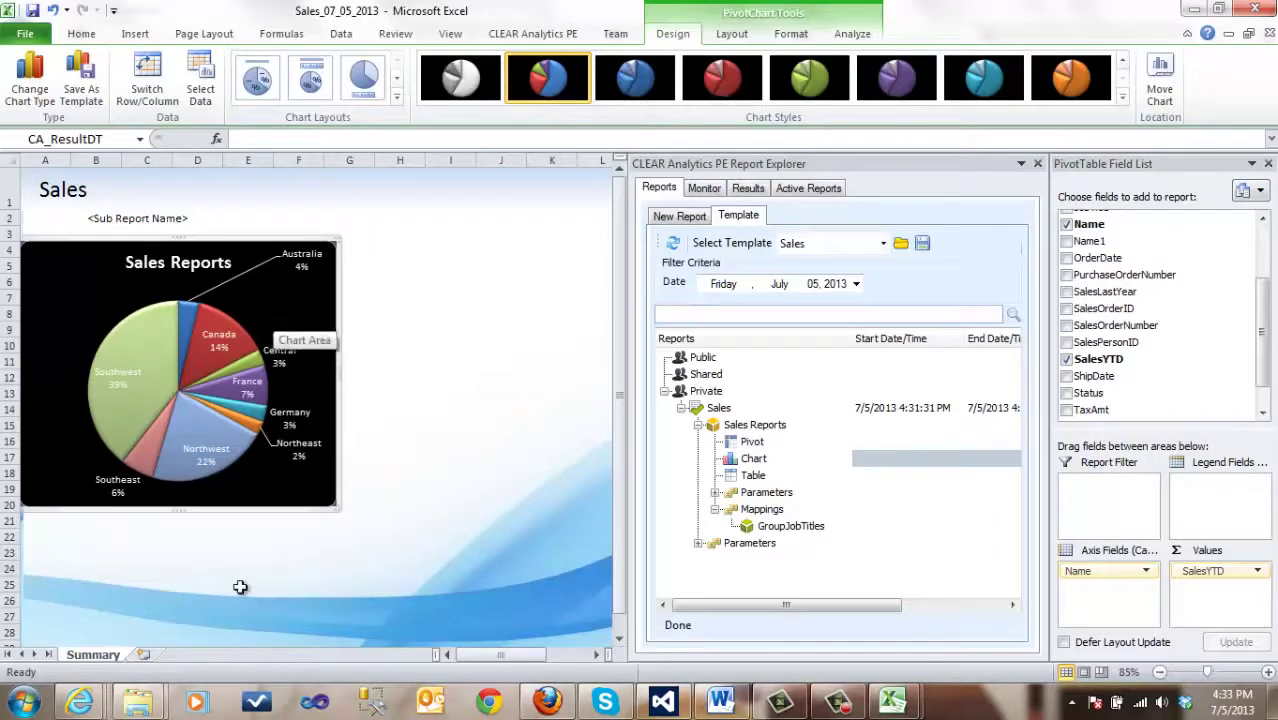
Step: Add Sheet2, insert the Pivot report there and sum SalesYTD in the Values area
left_click(145, 656)
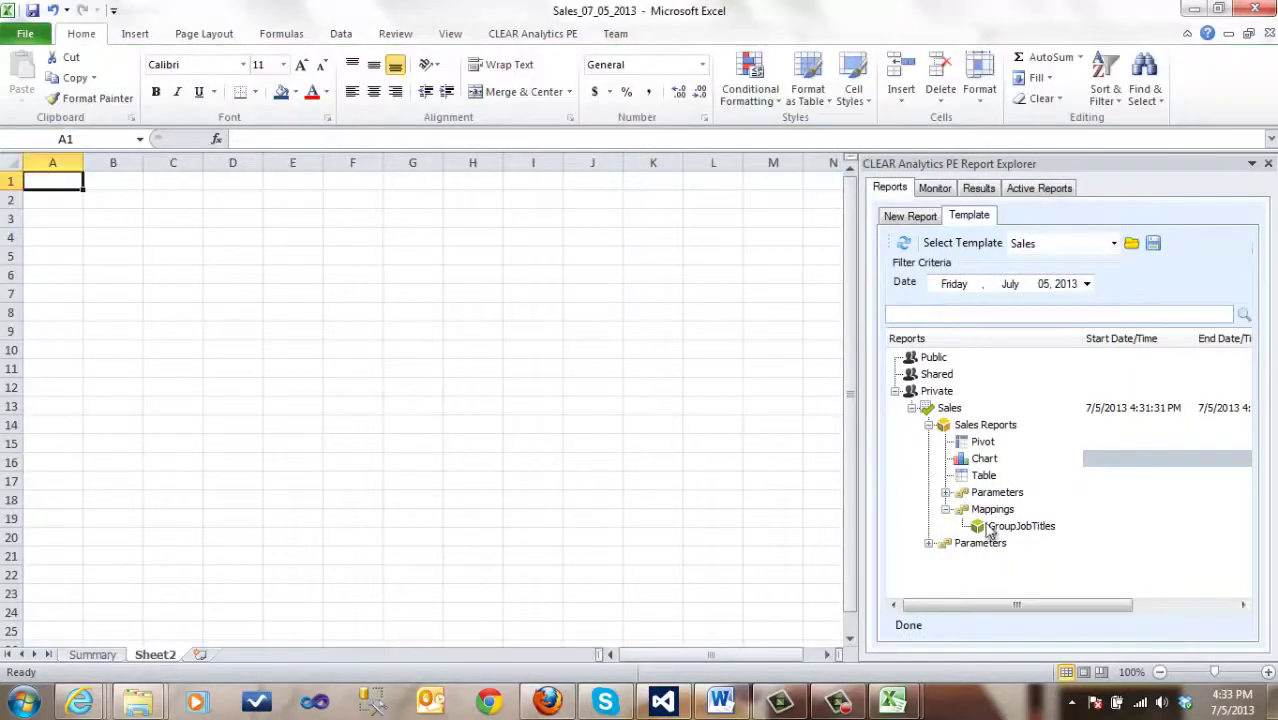
left_click(964, 446)
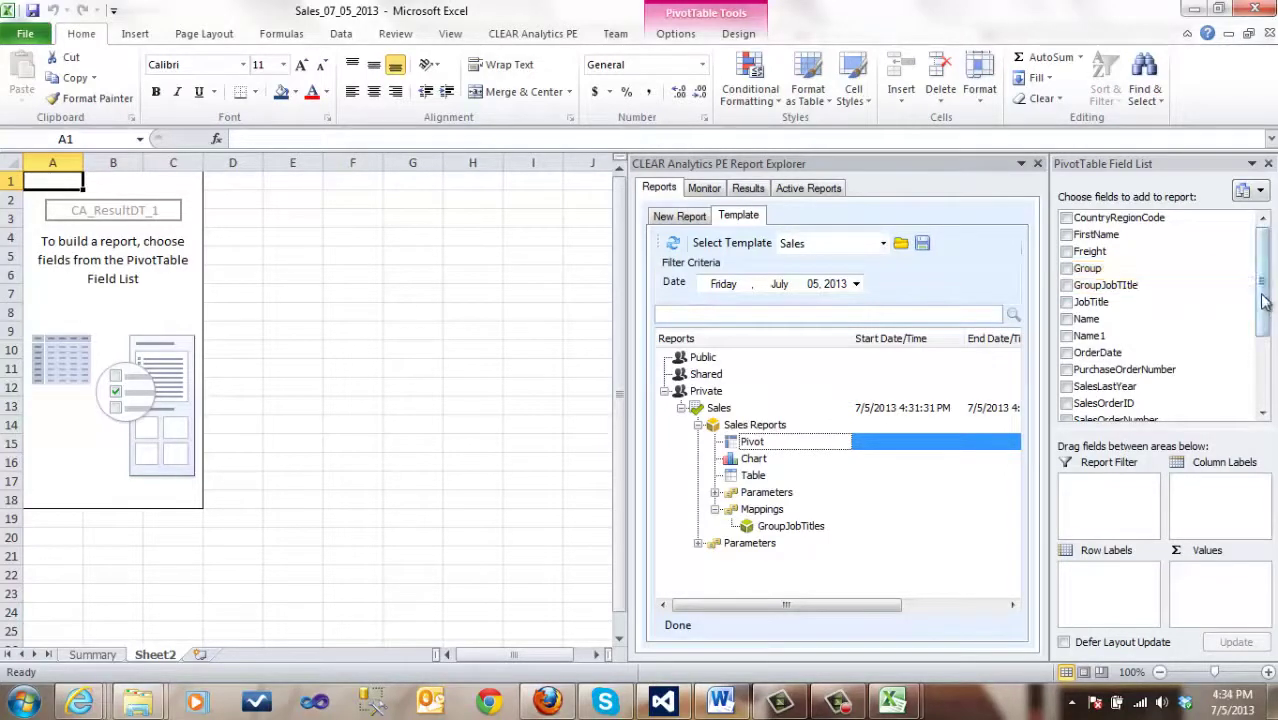
left_click_drag(1267, 297, 1267, 347)
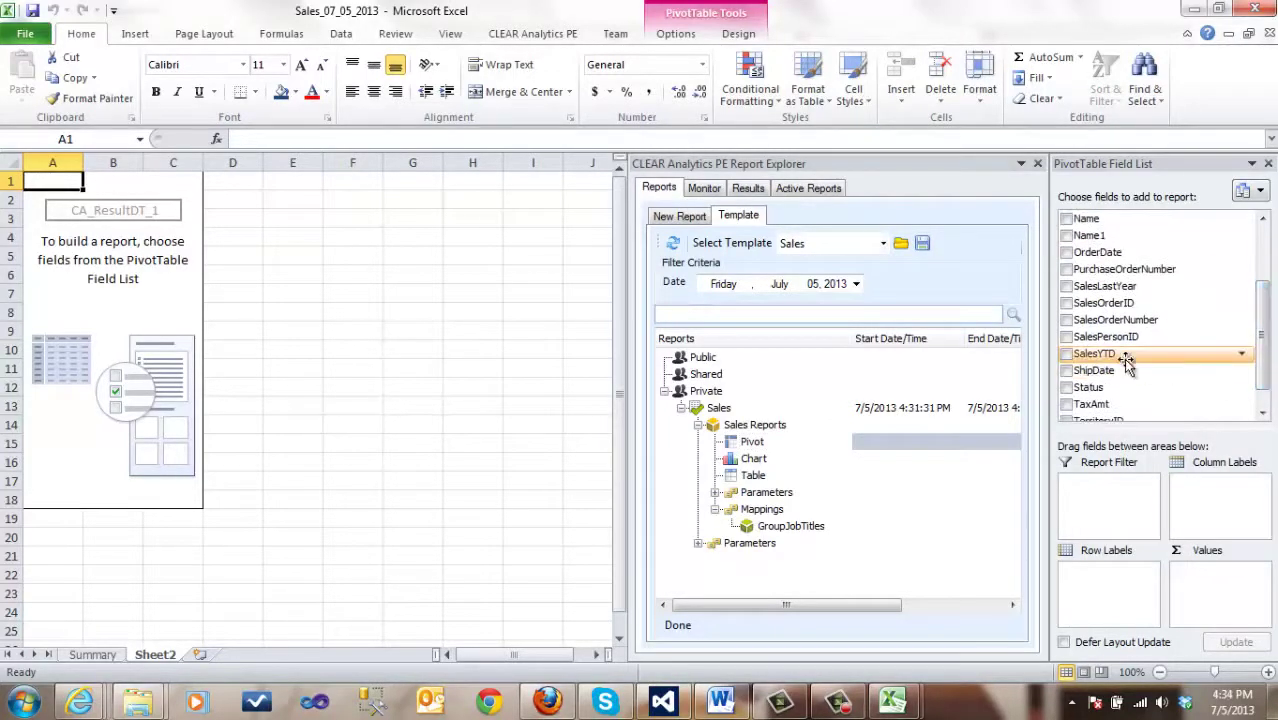
left_click_drag(1097, 355, 1213, 571)
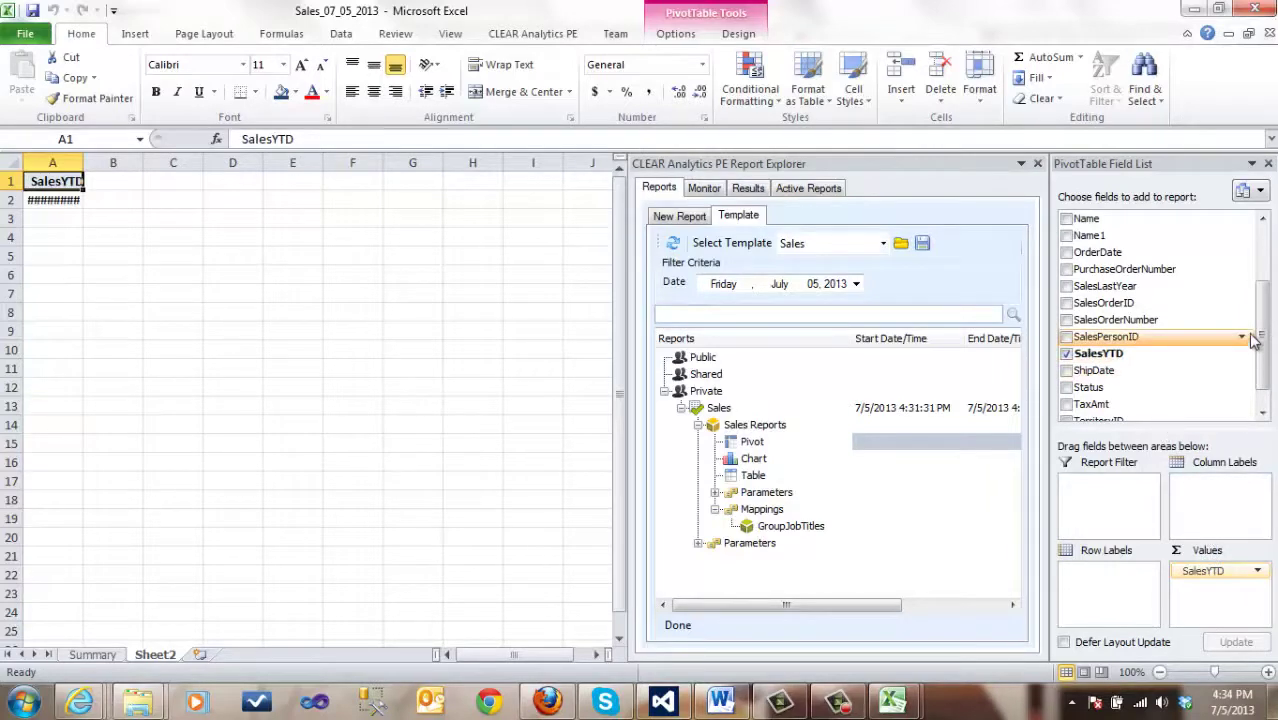
Step: Add Group, CountryRegionCode and Name as the pivot's row labels
left_click_drag(1265, 326, 1272, 270)
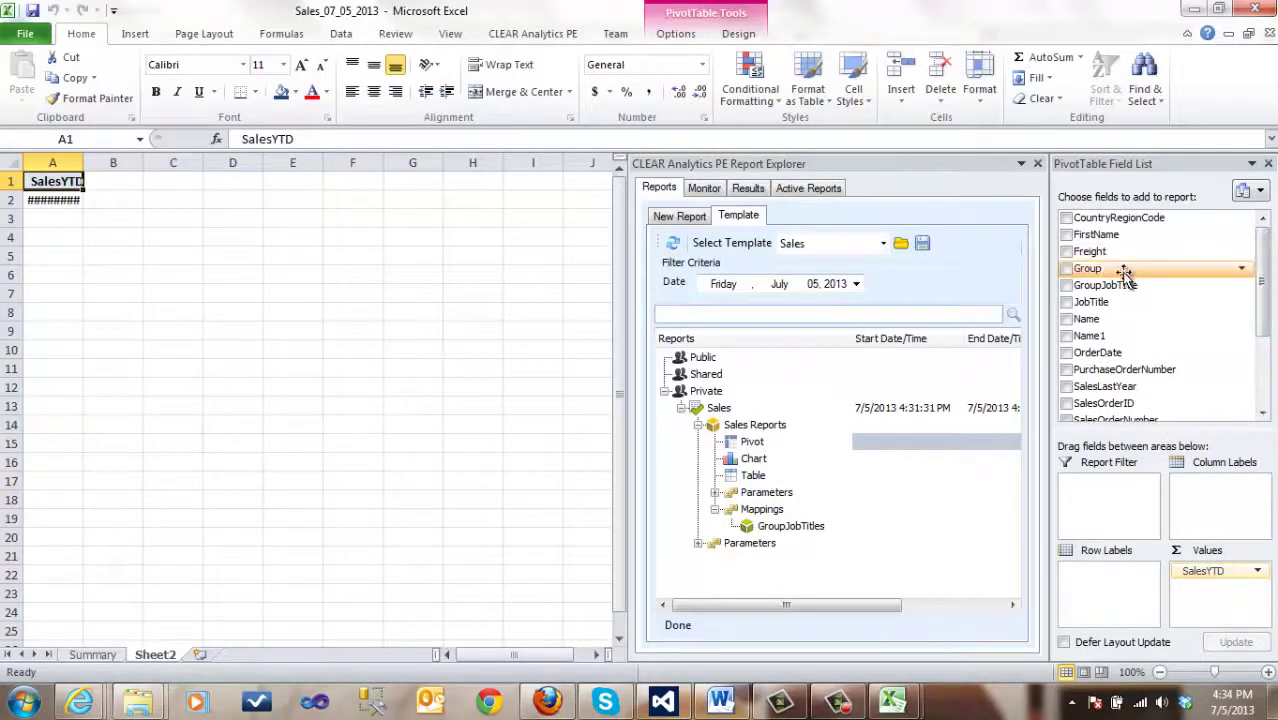
left_click_drag(1088, 270, 1105, 580)
left_click_drag(1262, 326, 1264, 310)
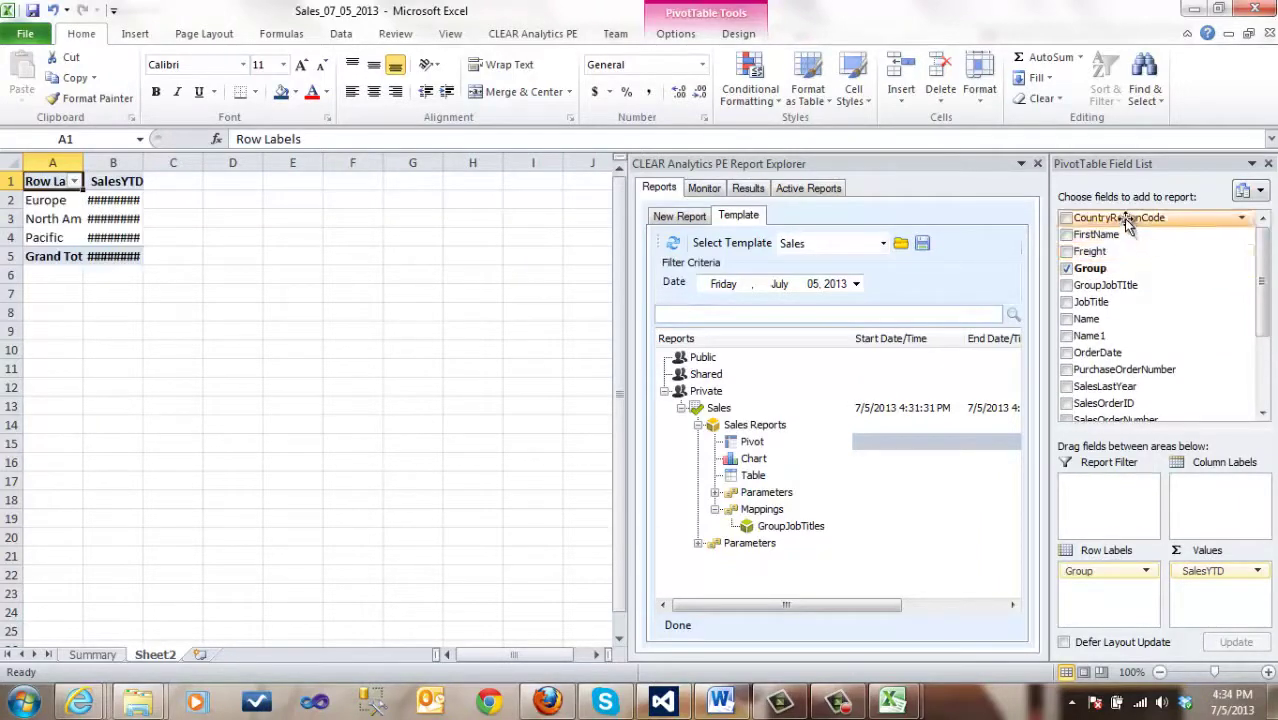
left_click_drag(1127, 217, 1100, 598)
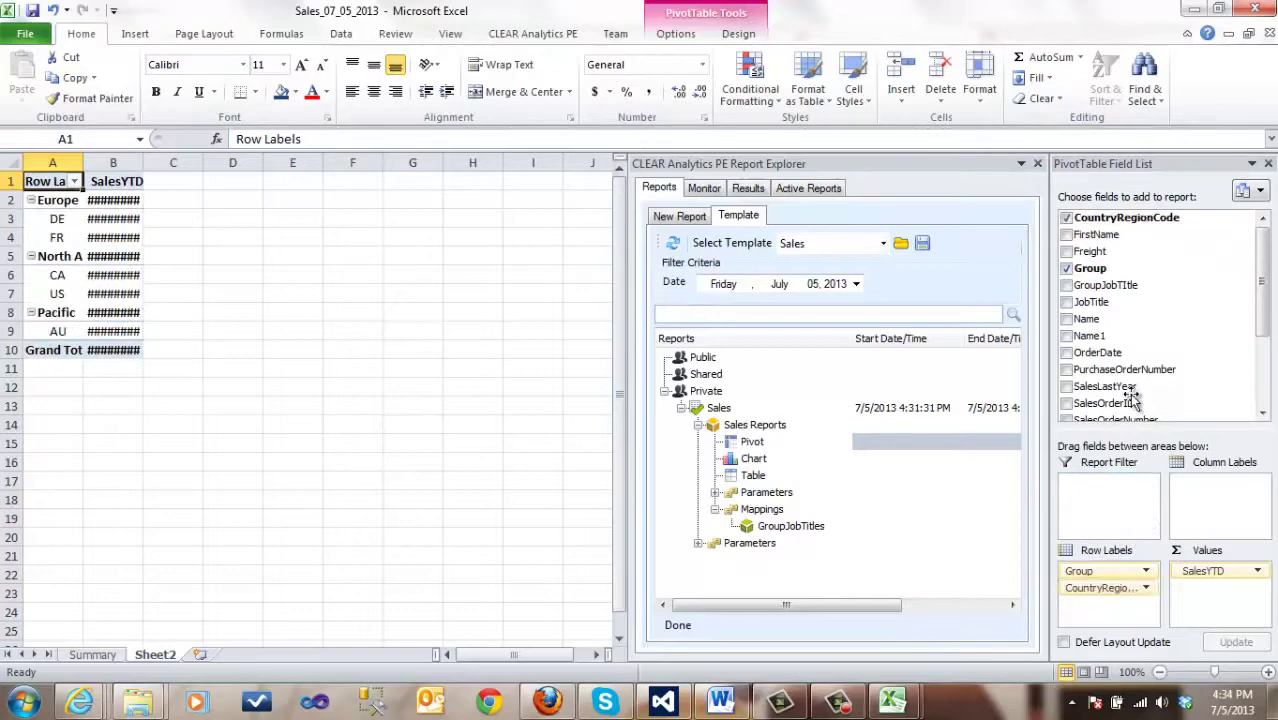
left_click_drag(1093, 325, 1098, 607)
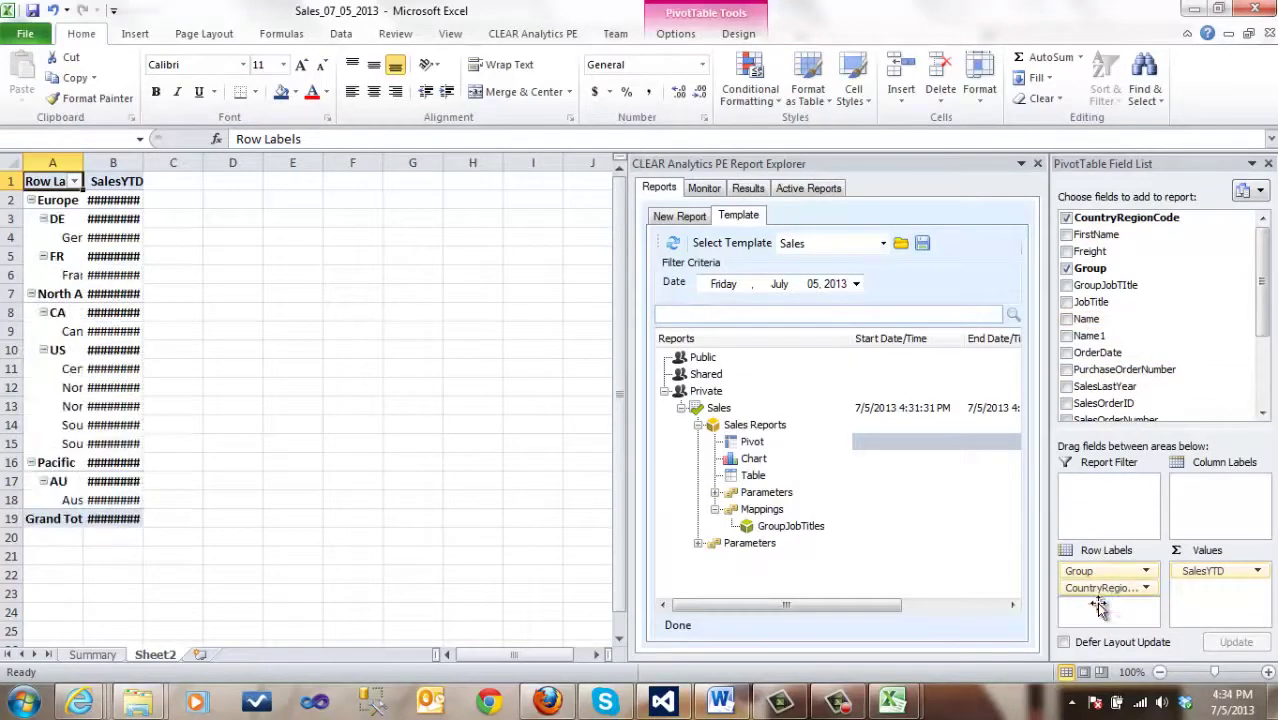
Step: Auto-fit columns A and B so labels and the 226,227,350,238 total show fully
left_click_drag(143, 161, 143, 161)
double_click(143, 161)
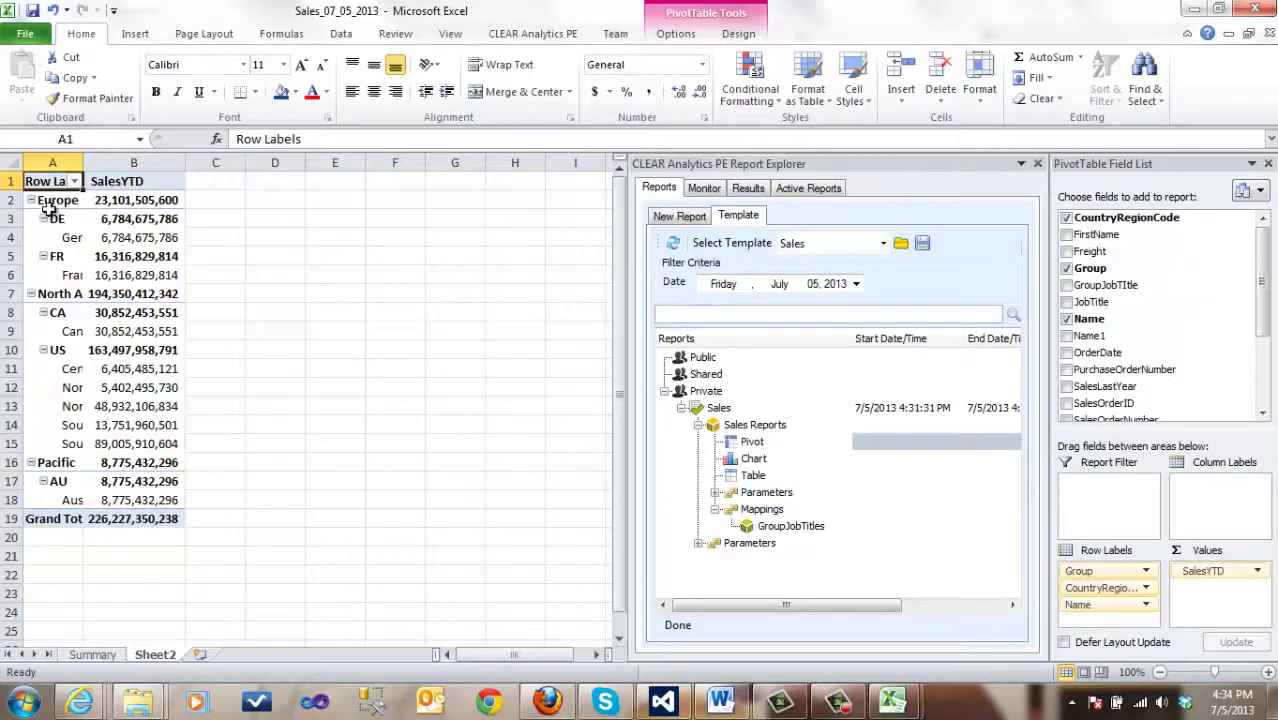
double_click(84, 162)
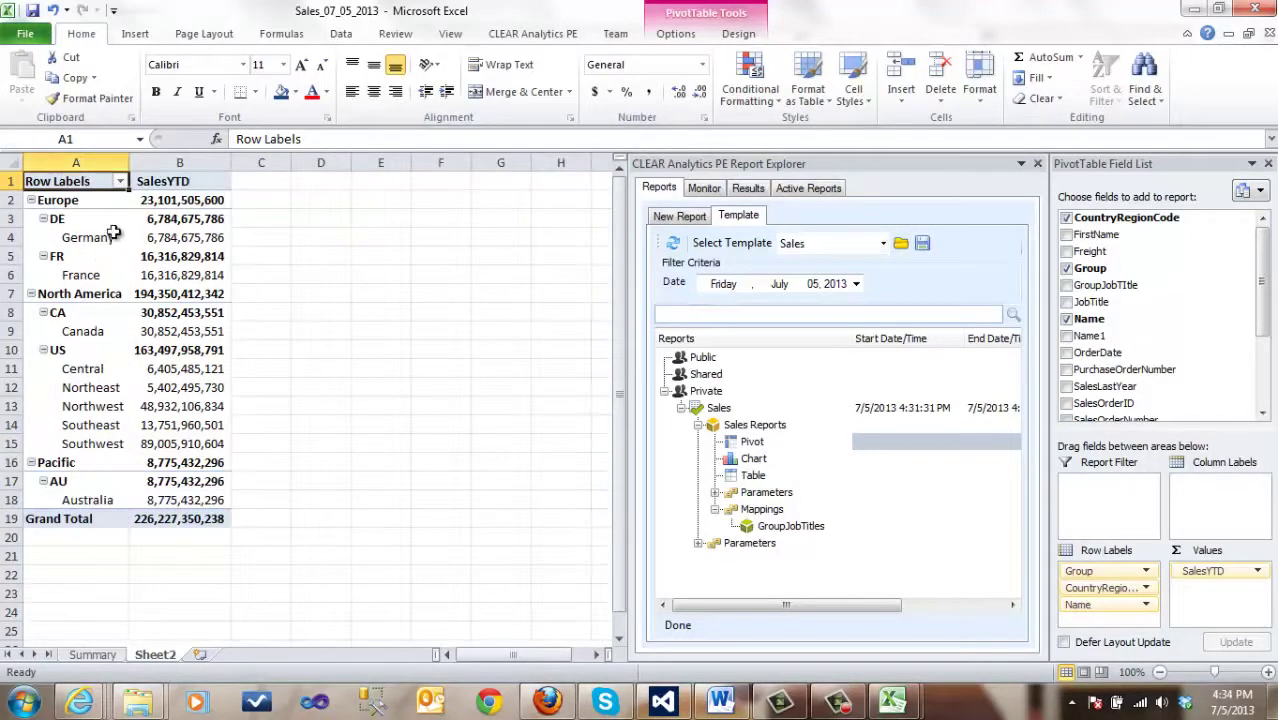
left_click(120, 181)
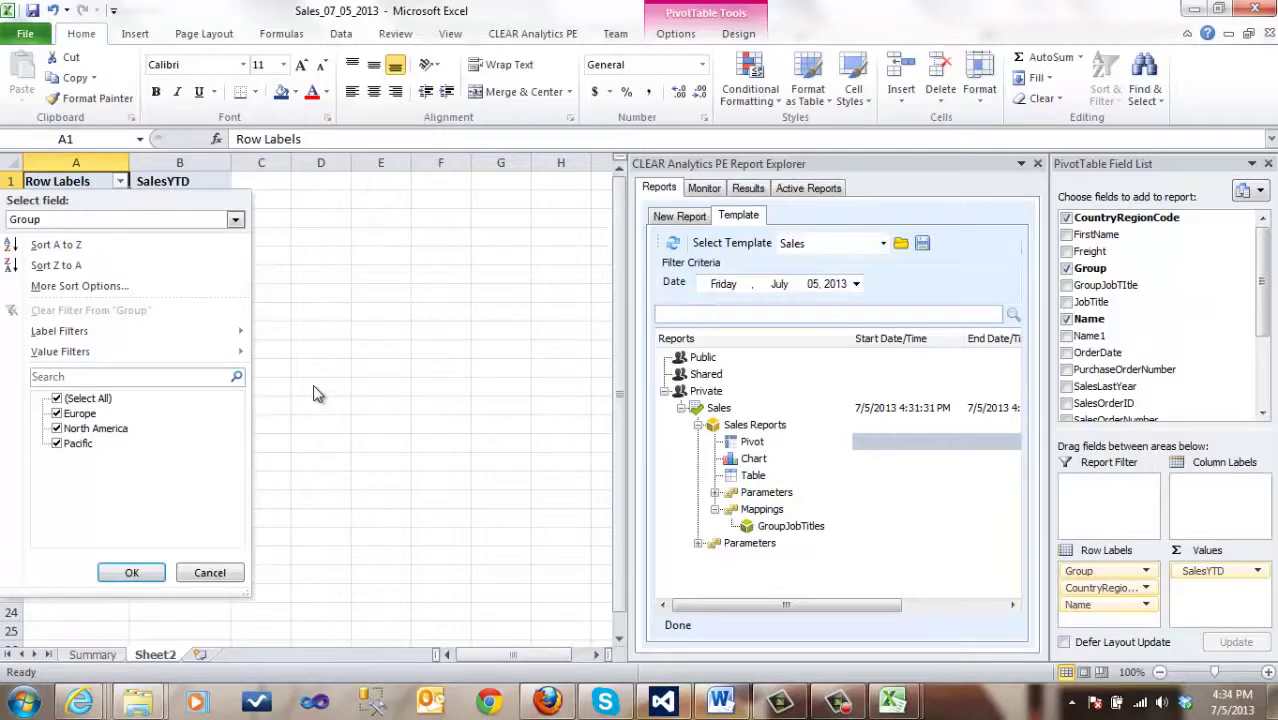
left_click(222, 572)
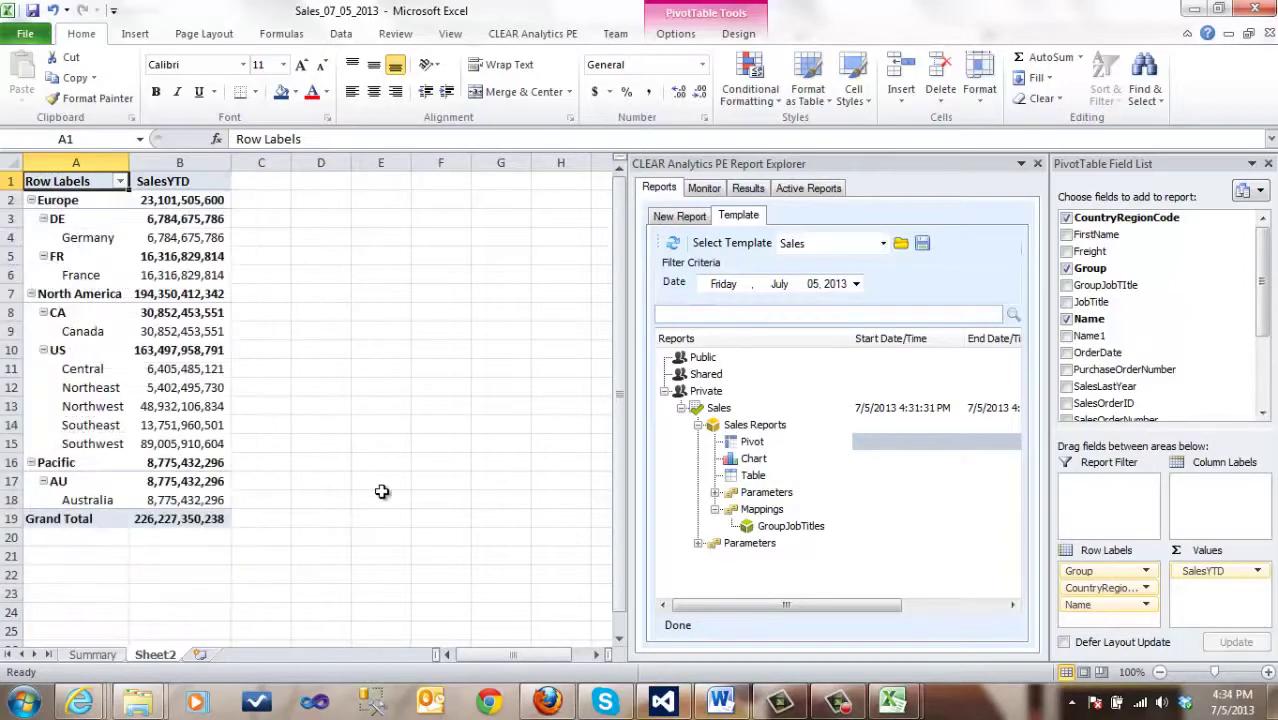
Step: Add a new Sheet3 and insert the Sales Reports Table report onto it
left_click(200, 656)
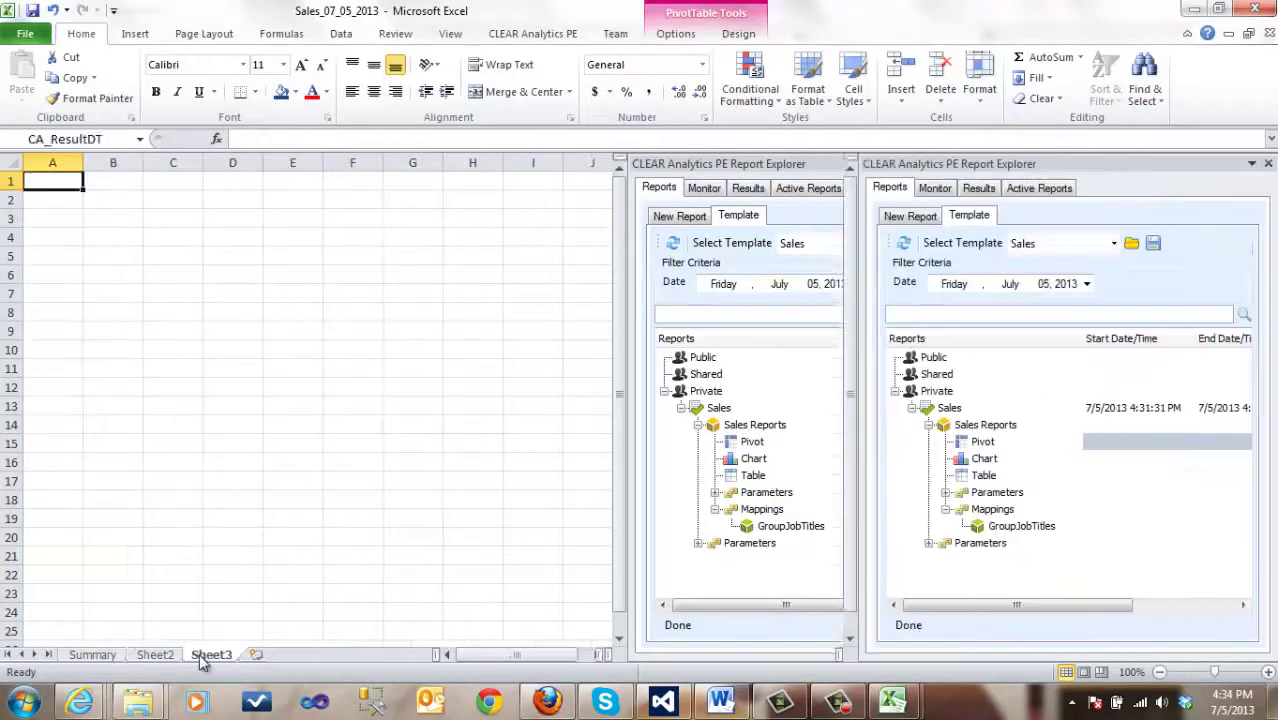
mouse_move(962, 480)
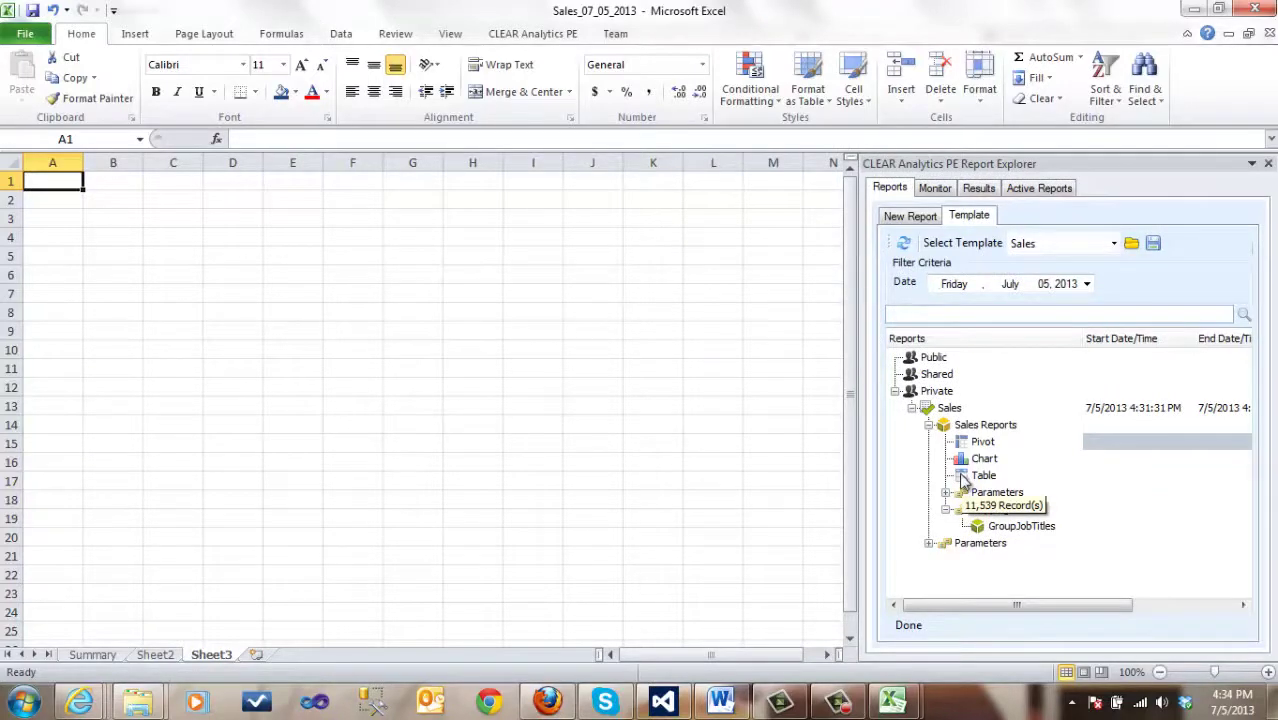
double_click(962, 477)
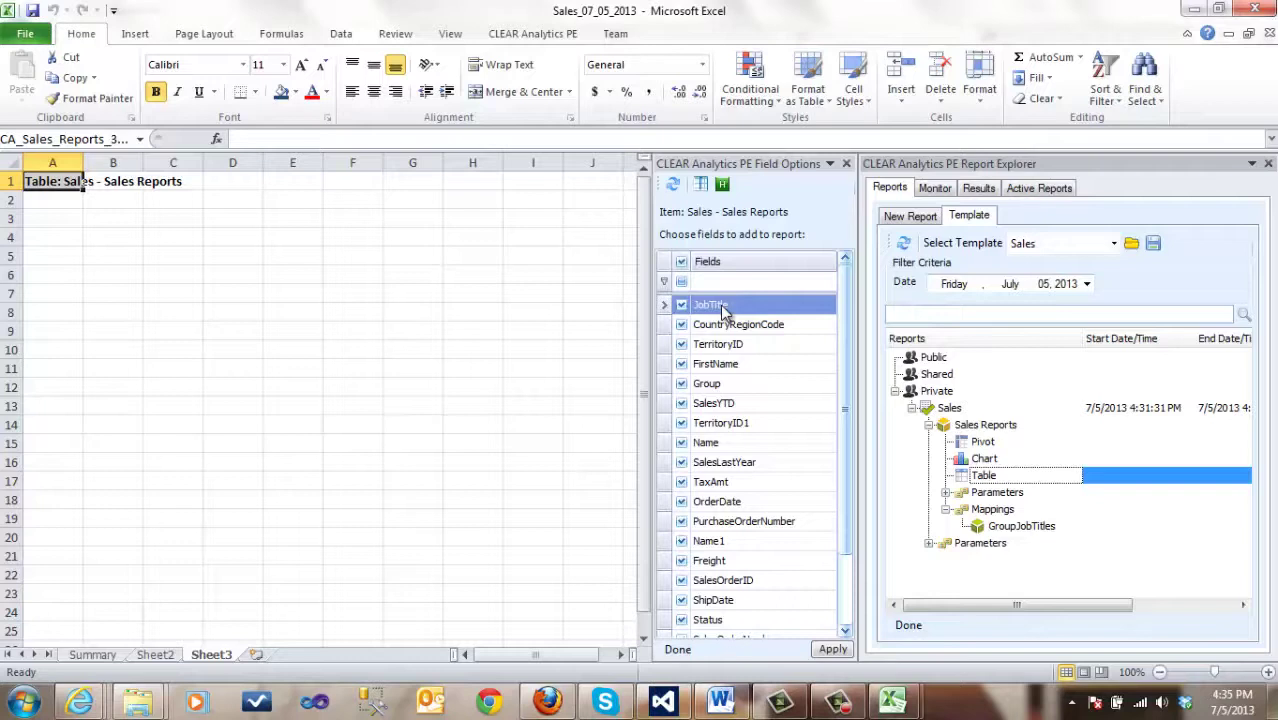
Step: Reorder the fields as Group, CountryRegionCode, JobTitle, GroupJobTitle, then SalesYTD
left_click(718, 384)
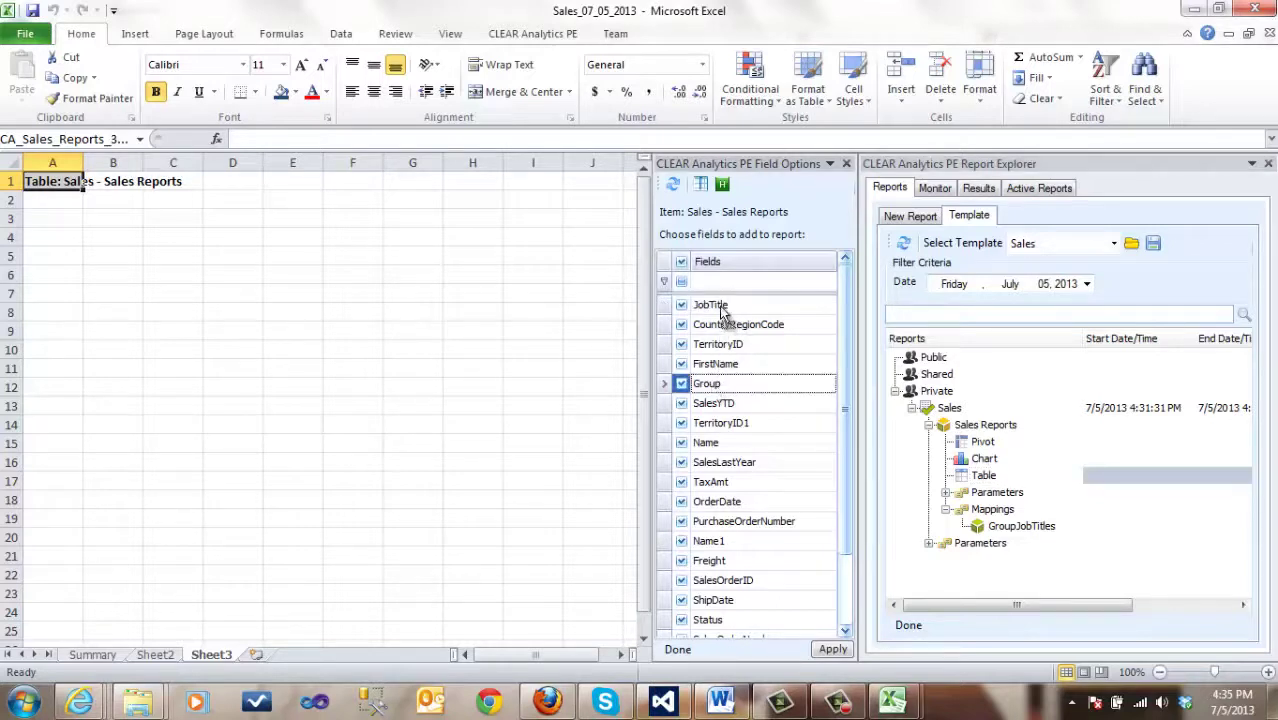
left_click_drag(721, 307, 722, 305)
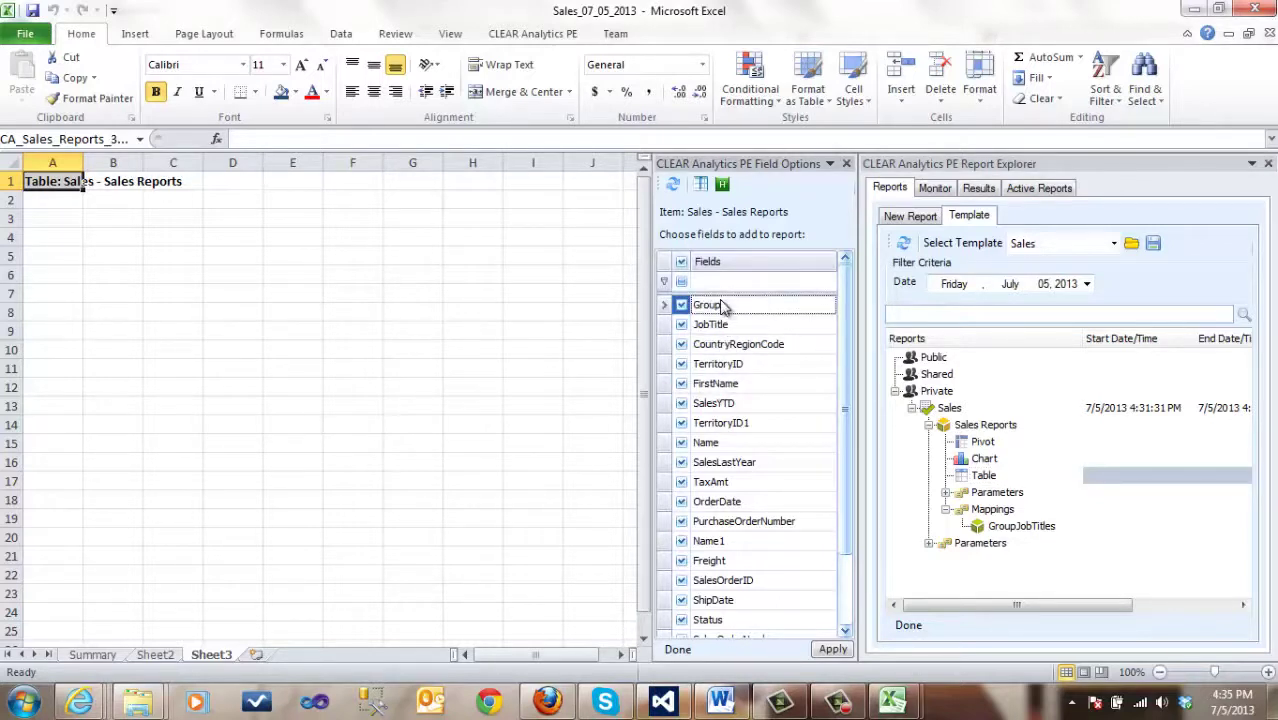
left_click_drag(728, 353, 732, 330)
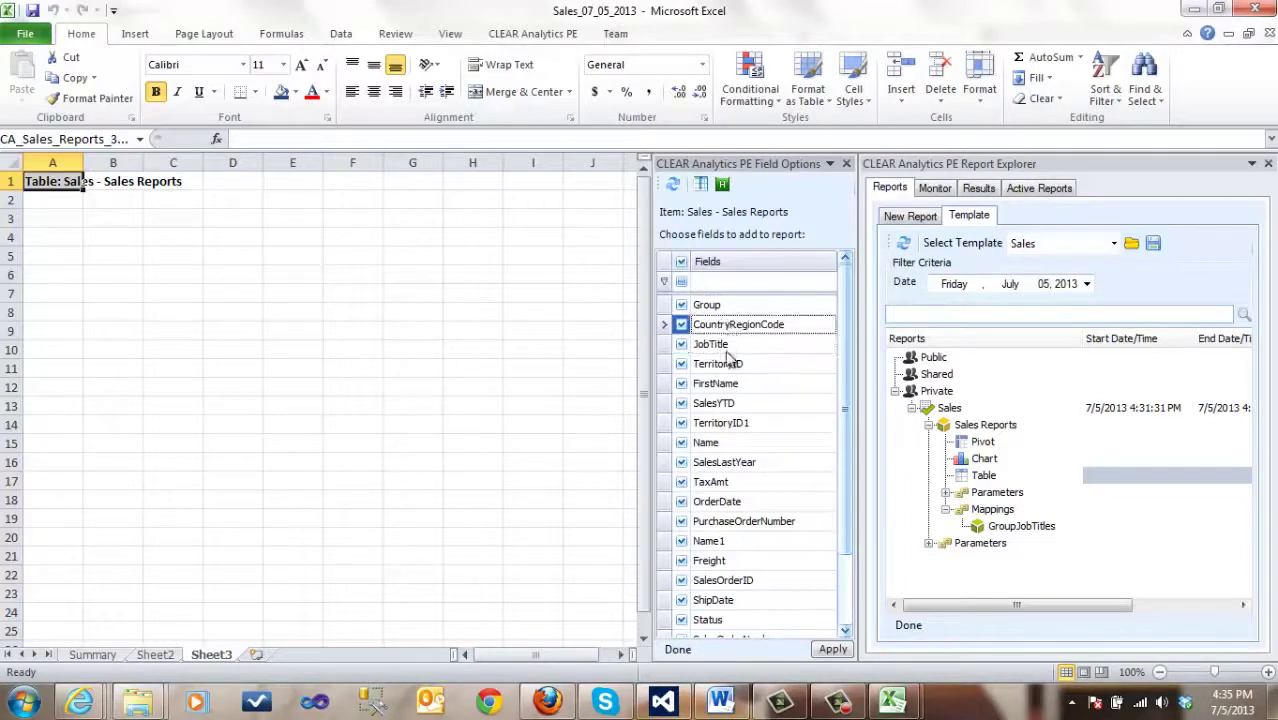
left_click(848, 600)
left_click(728, 620)
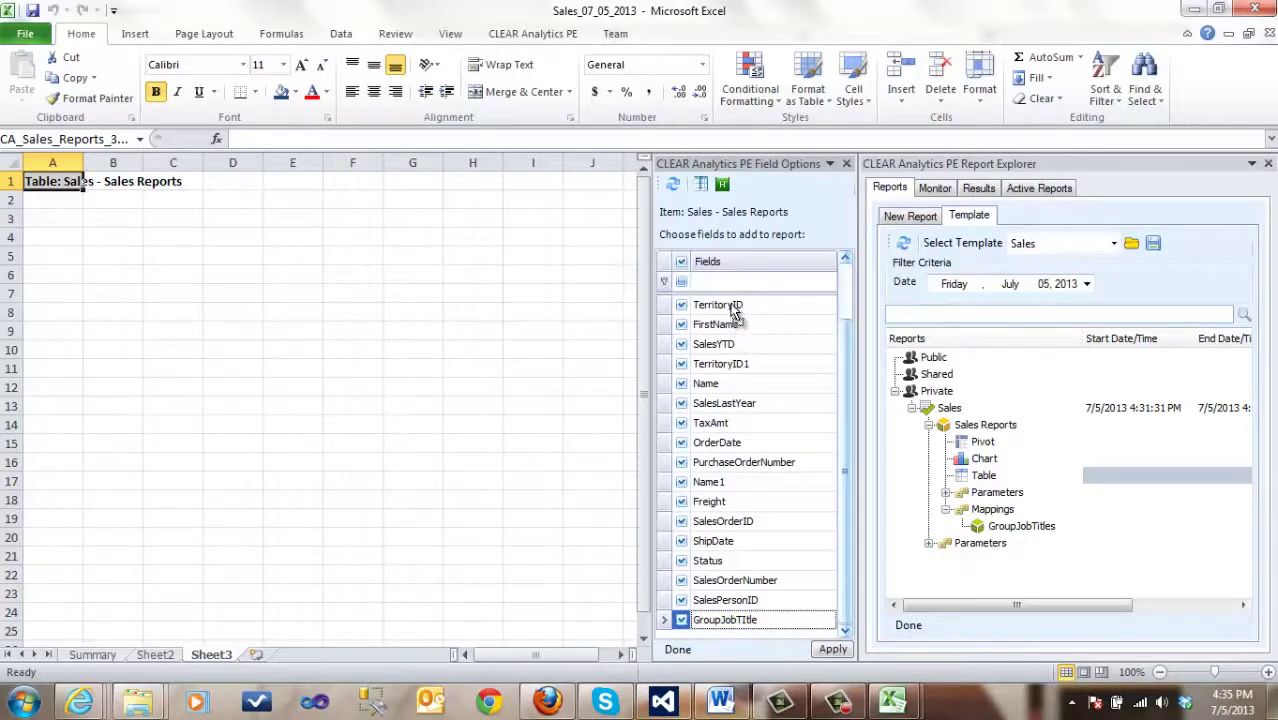
left_click_drag(735, 310, 735, 312)
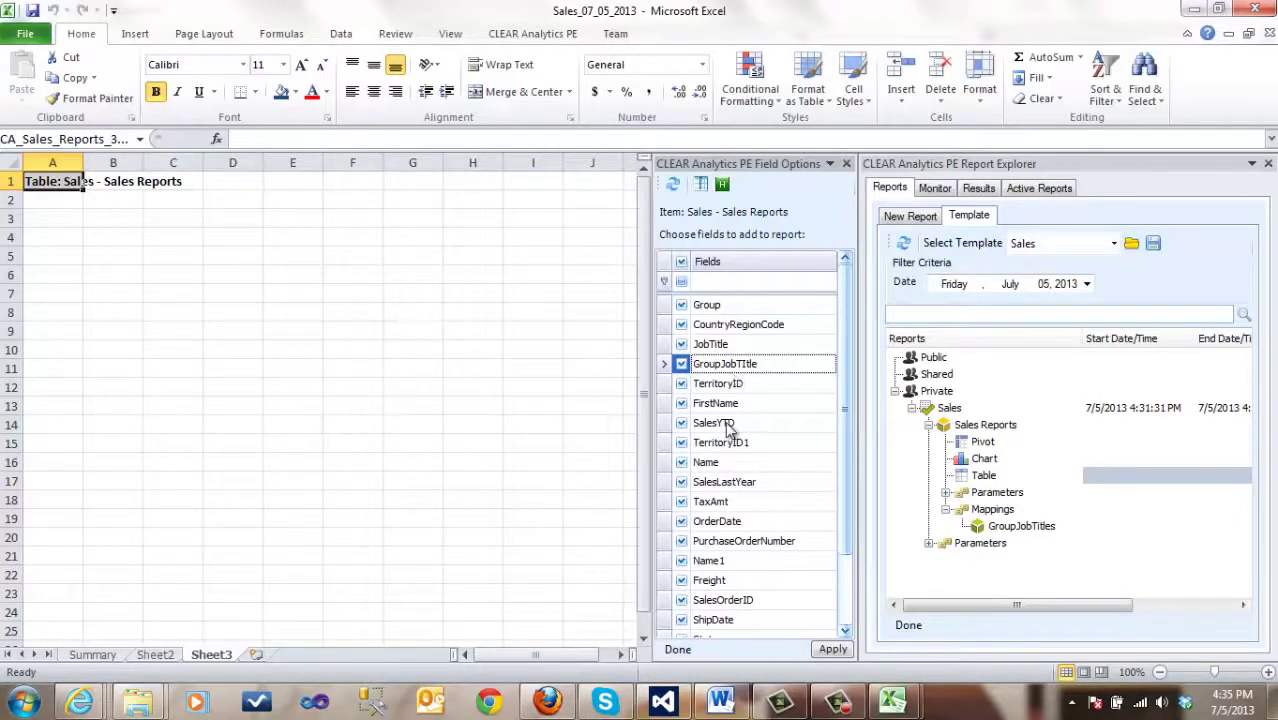
left_click_drag(727, 428, 733, 388)
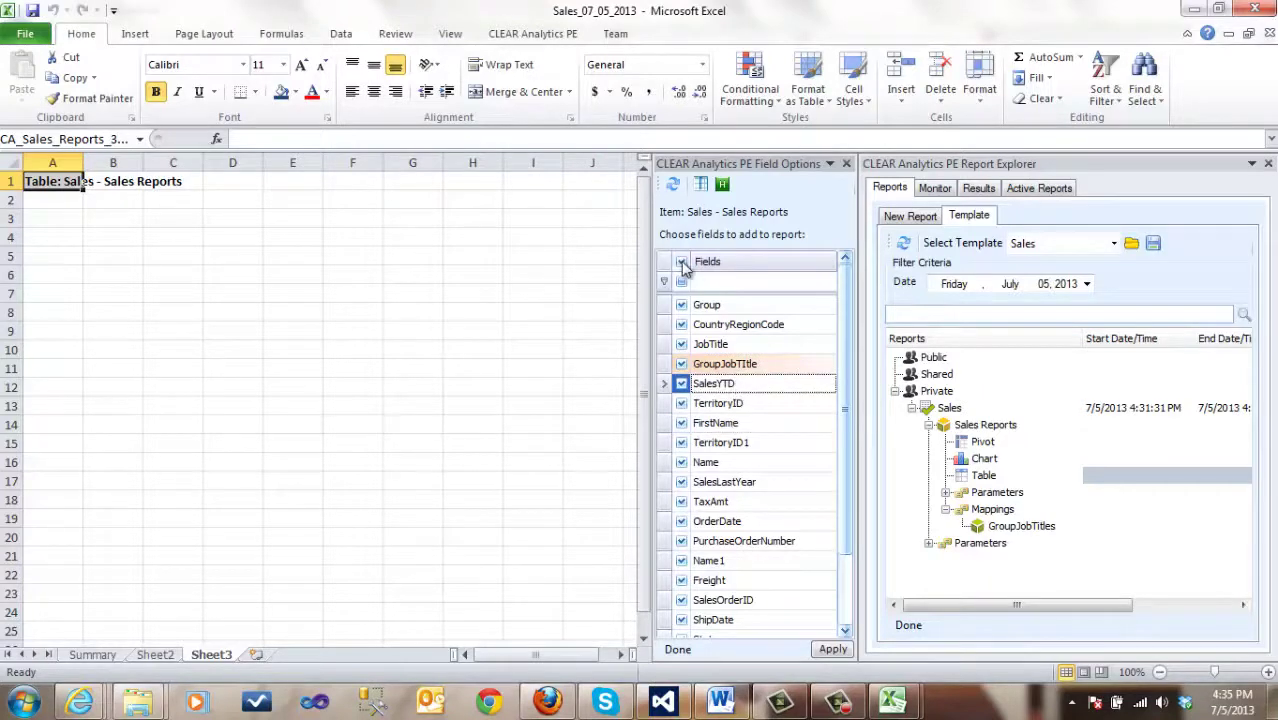
Step: Keep only Group, CountryRegionCode, JobTitle, GroupJobTitle and SalesYTD checked and apply them
left_click(681, 305)
left_click(681, 324)
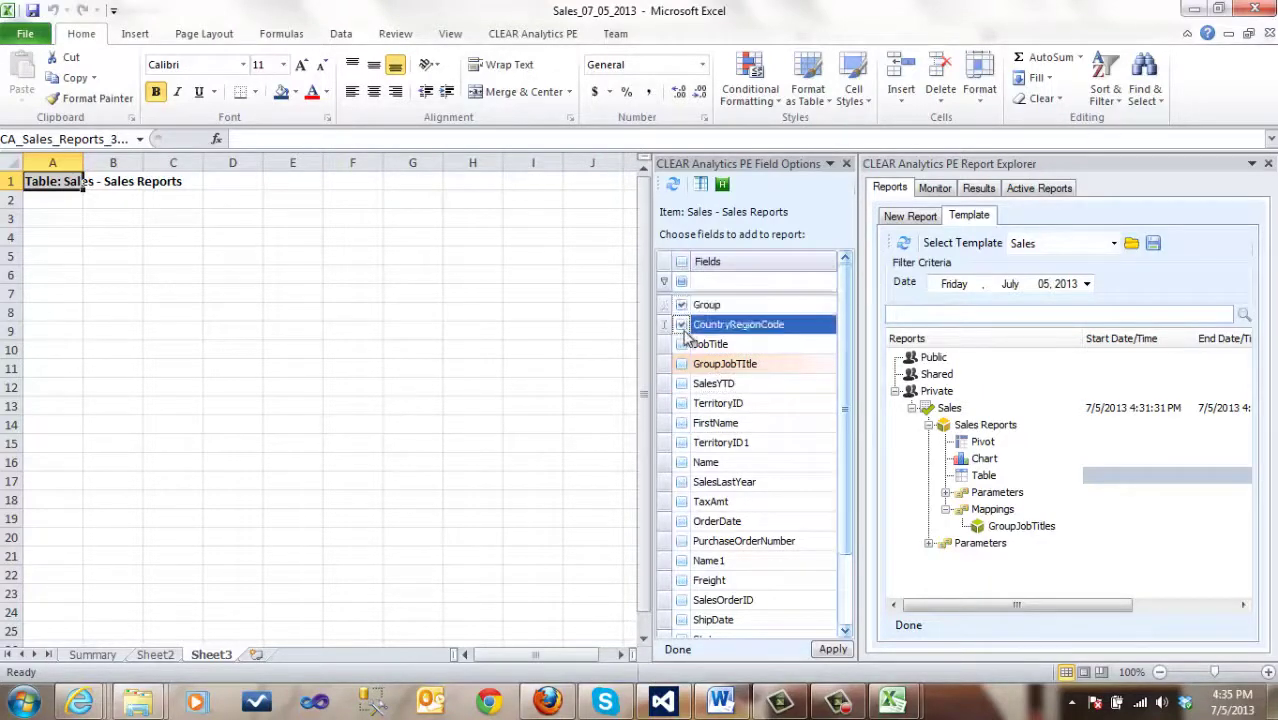
left_click(682, 344)
left_click(681, 364)
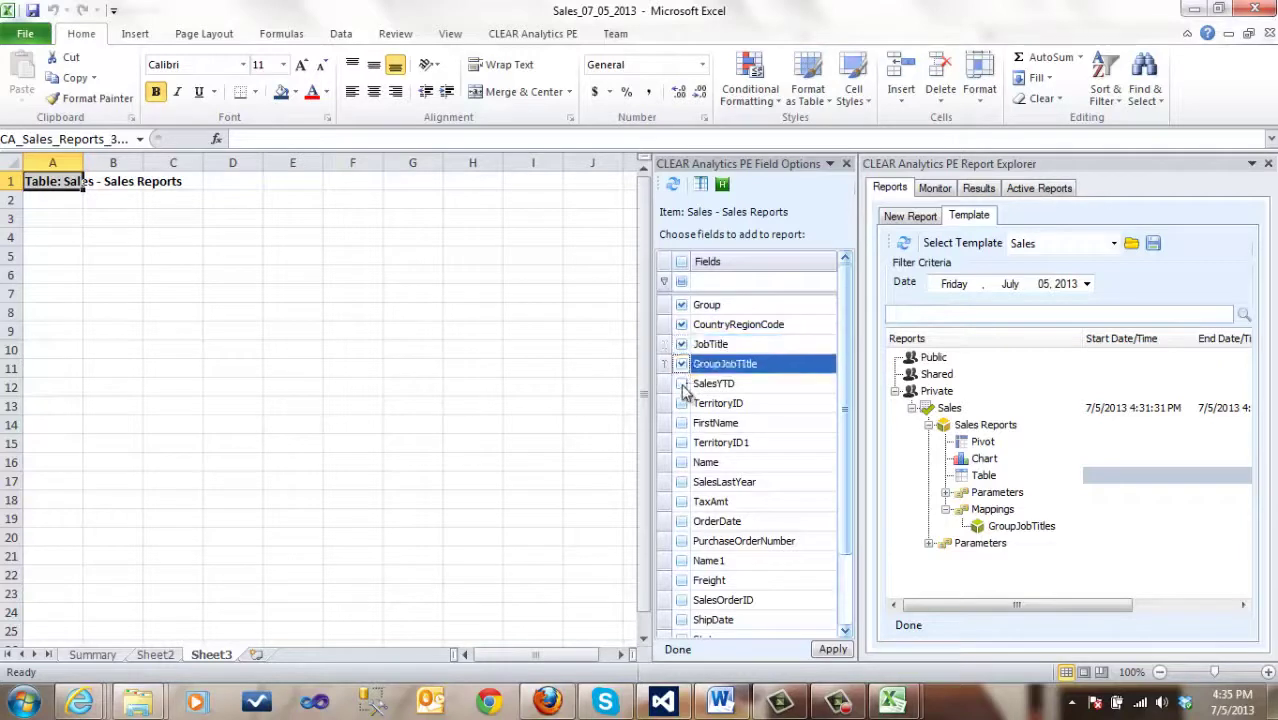
left_click(681, 384)
left_click(832, 649)
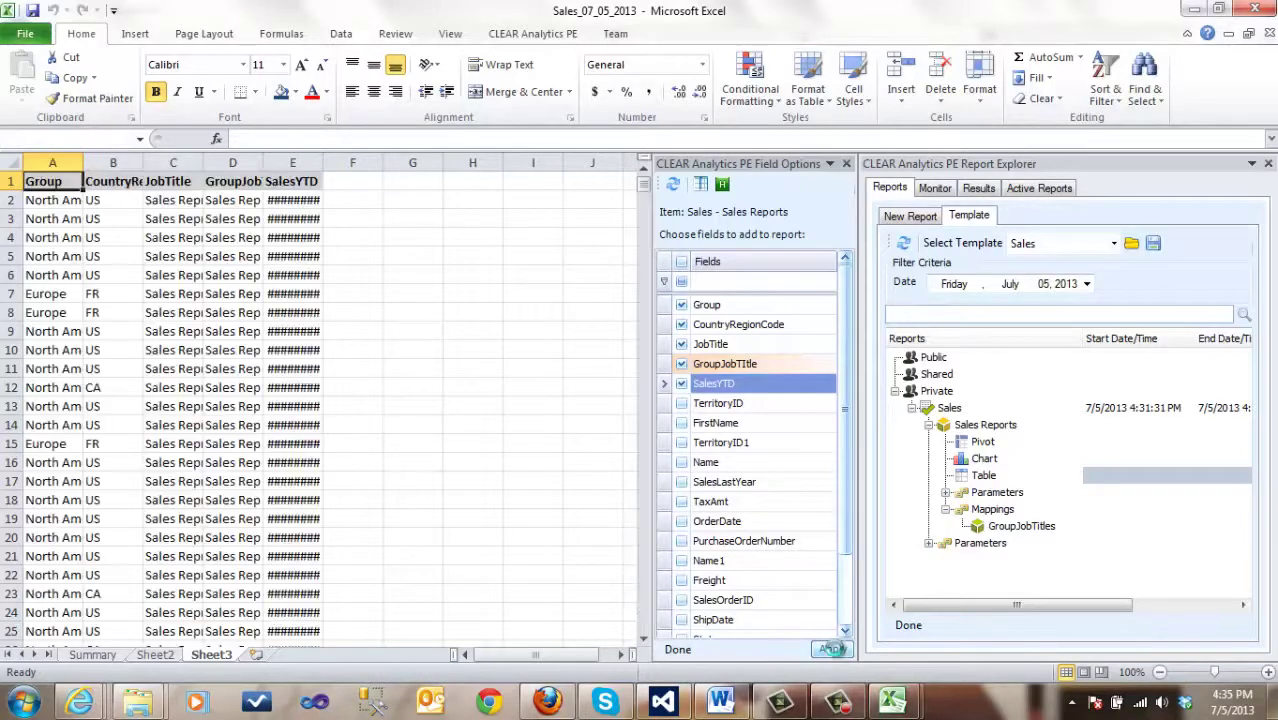
Step: AutoFit columns A, C, D and E to their contents
double_click(83, 162)
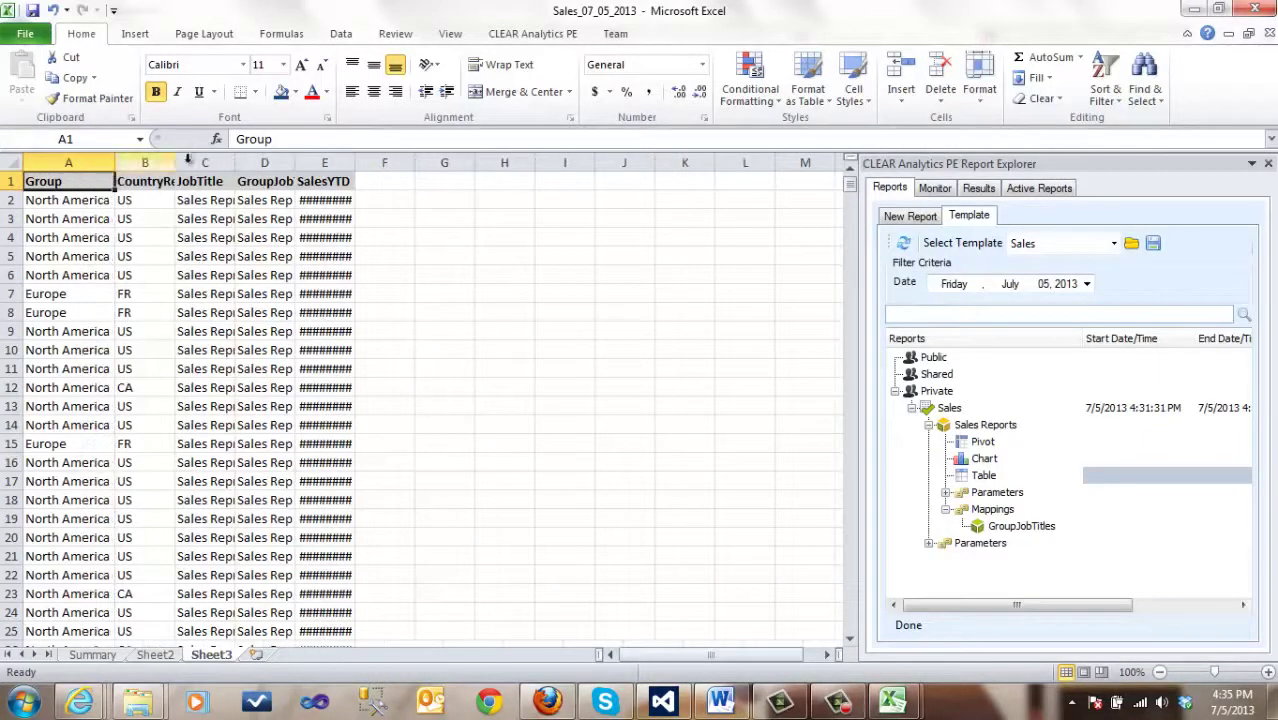
double_click(294, 162)
double_click(381, 162)
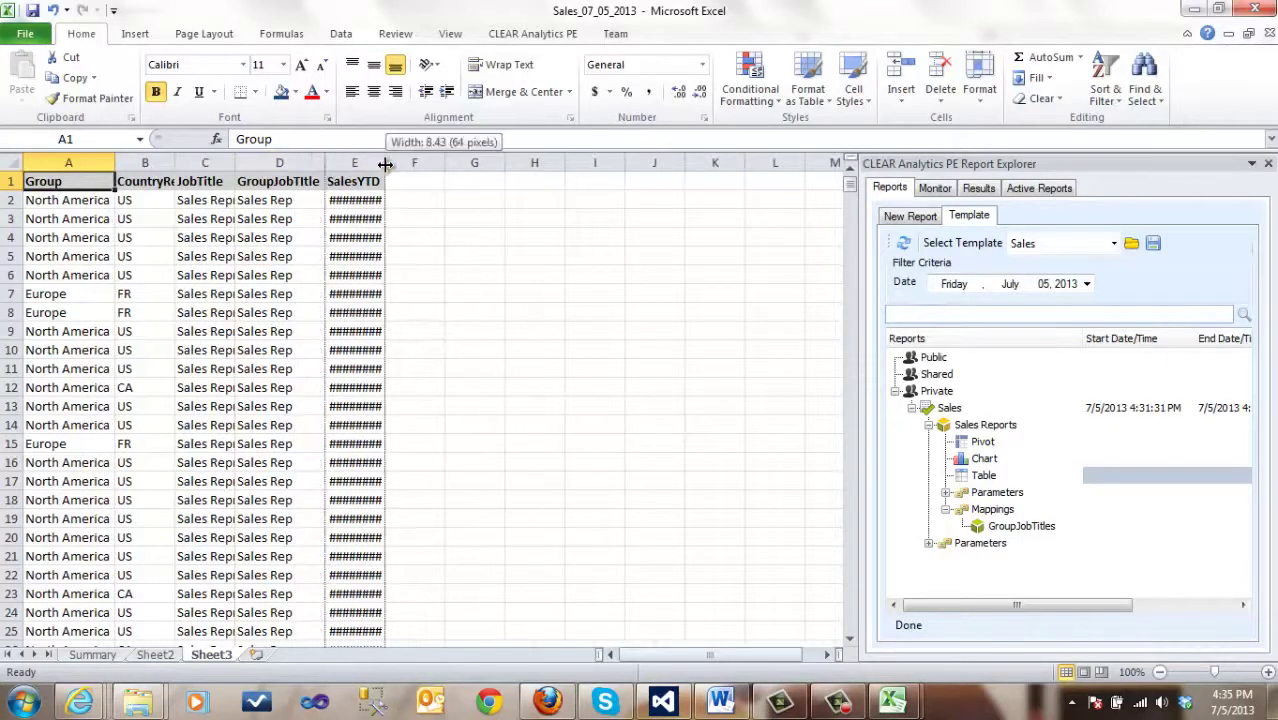
double_click(232, 162)
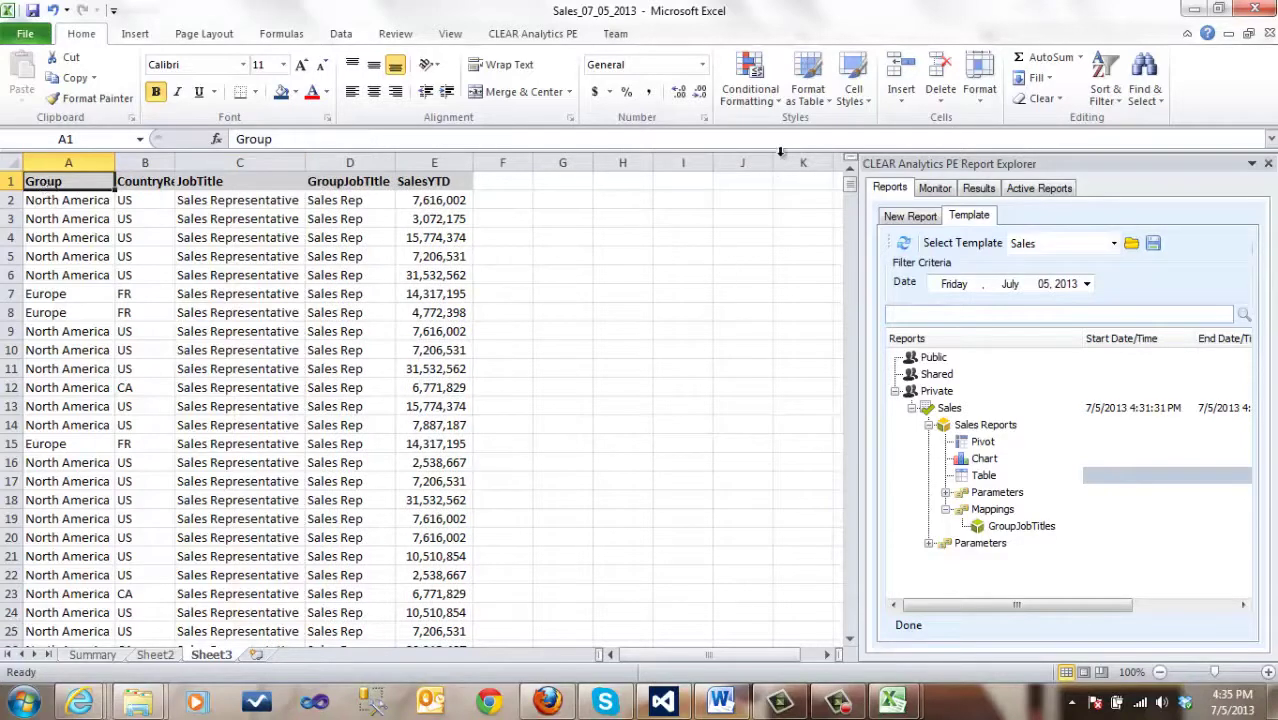
Step: Format the data as a dark blue banded table with headers and a dark-filled header row
left_click(808, 95)
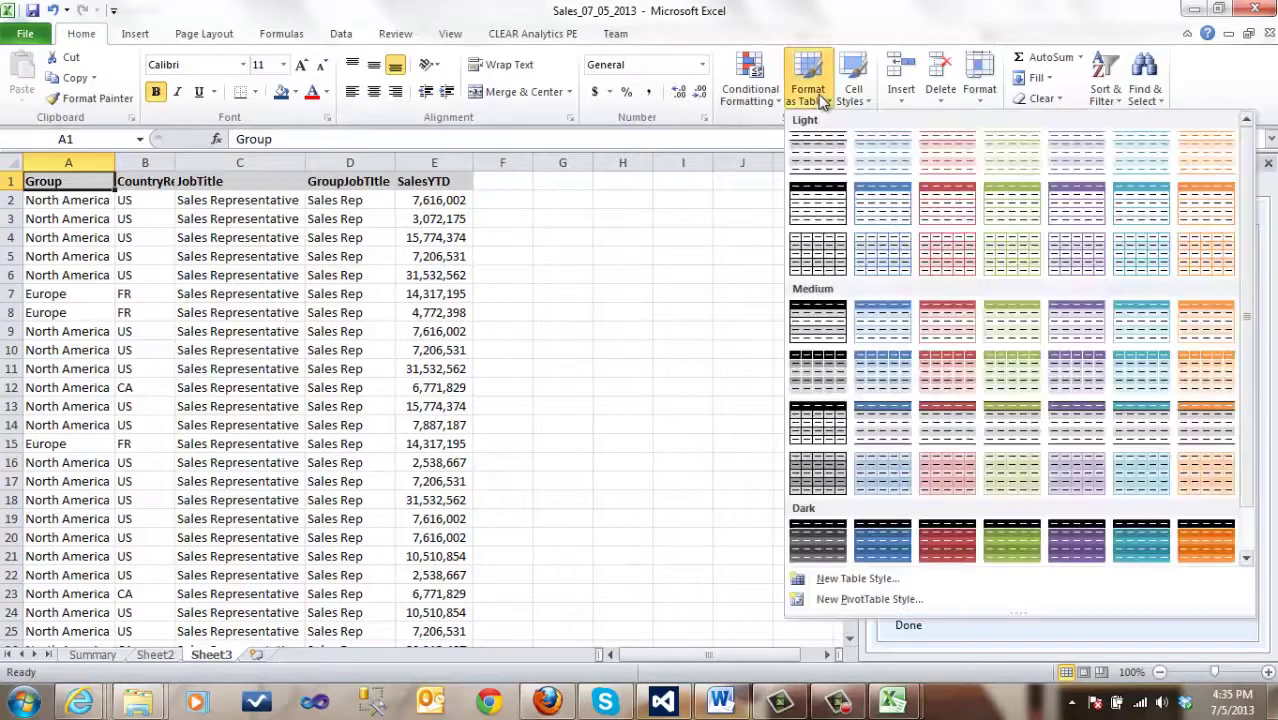
left_click(883, 540)
left_click(893, 456)
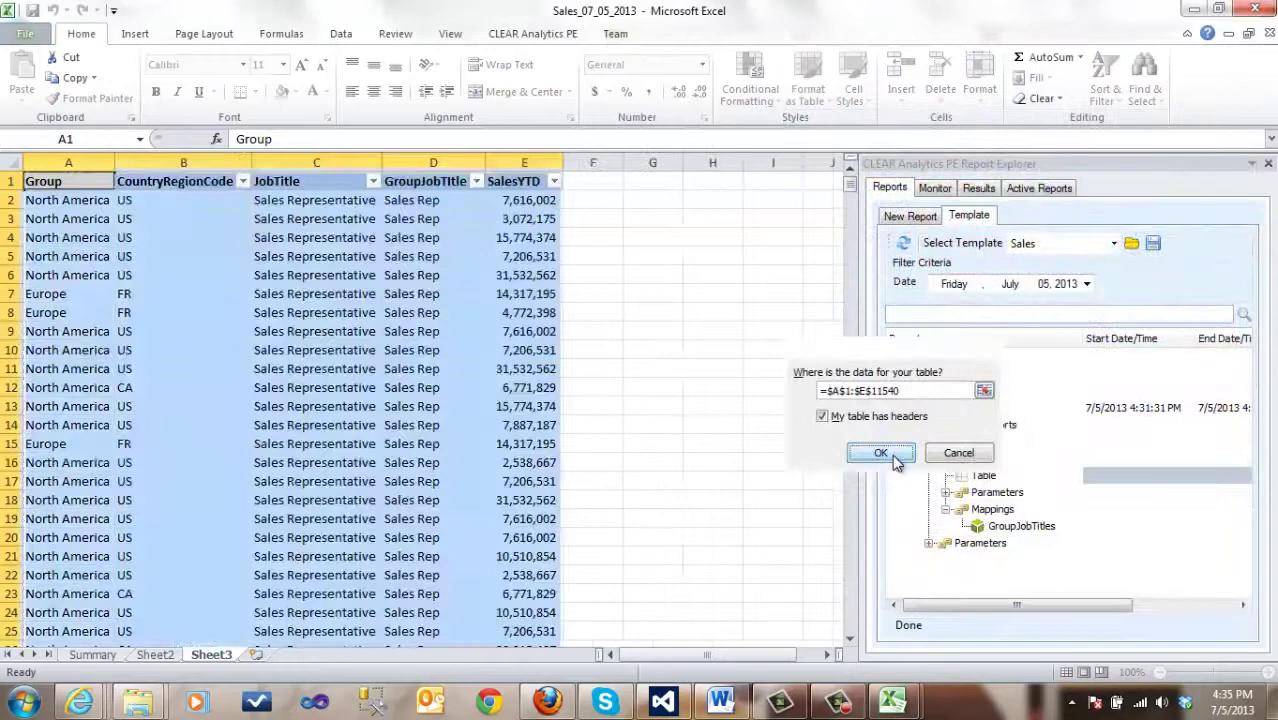
left_click_drag(85, 181, 520, 181)
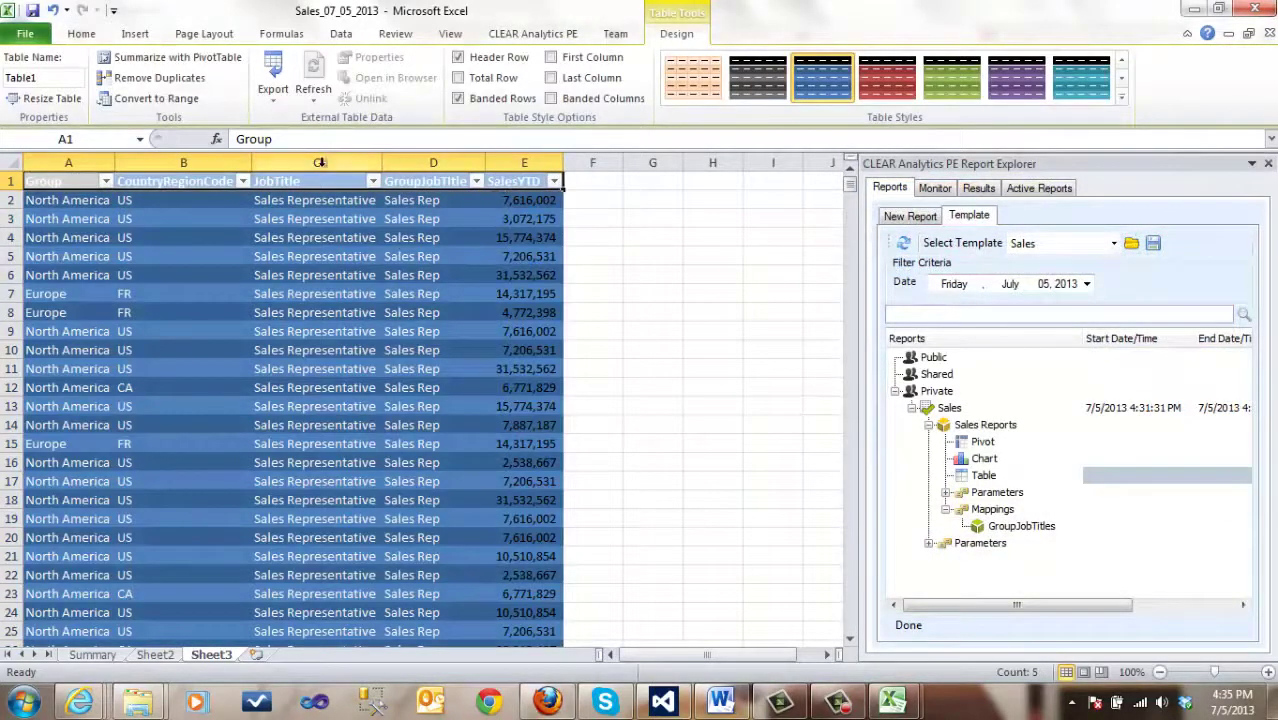
left_click(86, 36)
left_click(282, 92)
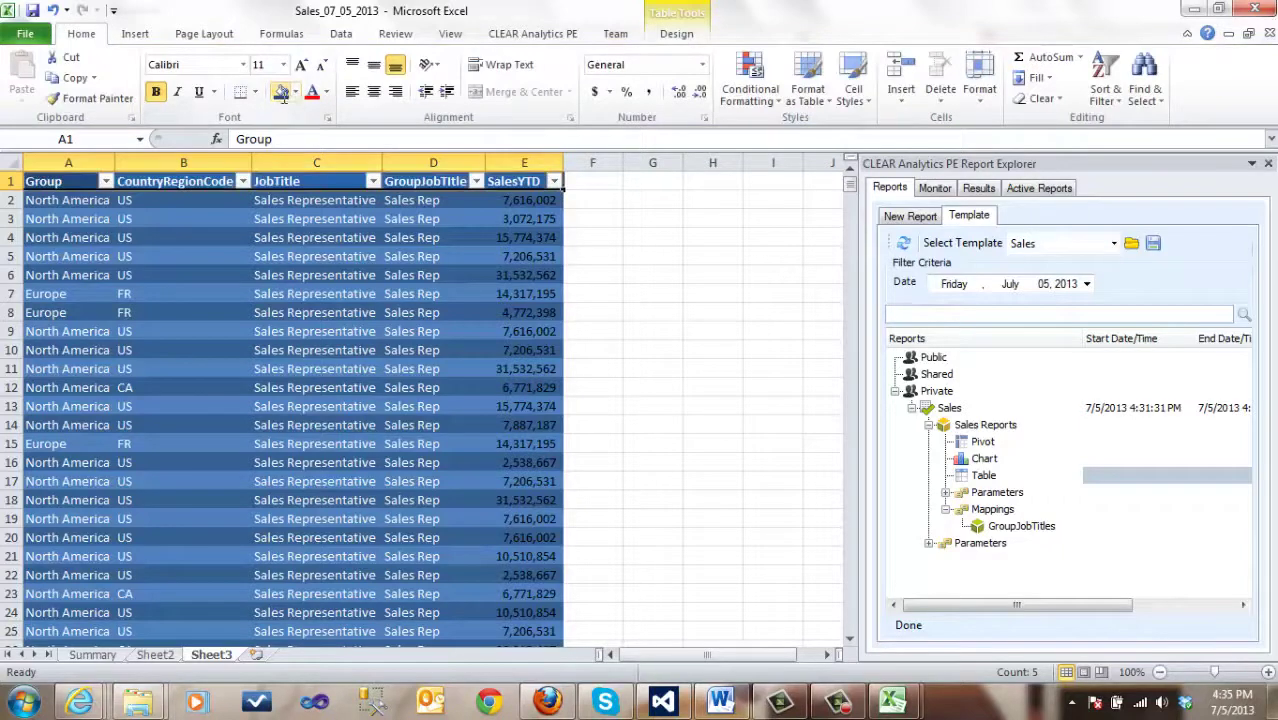
left_click(420, 352)
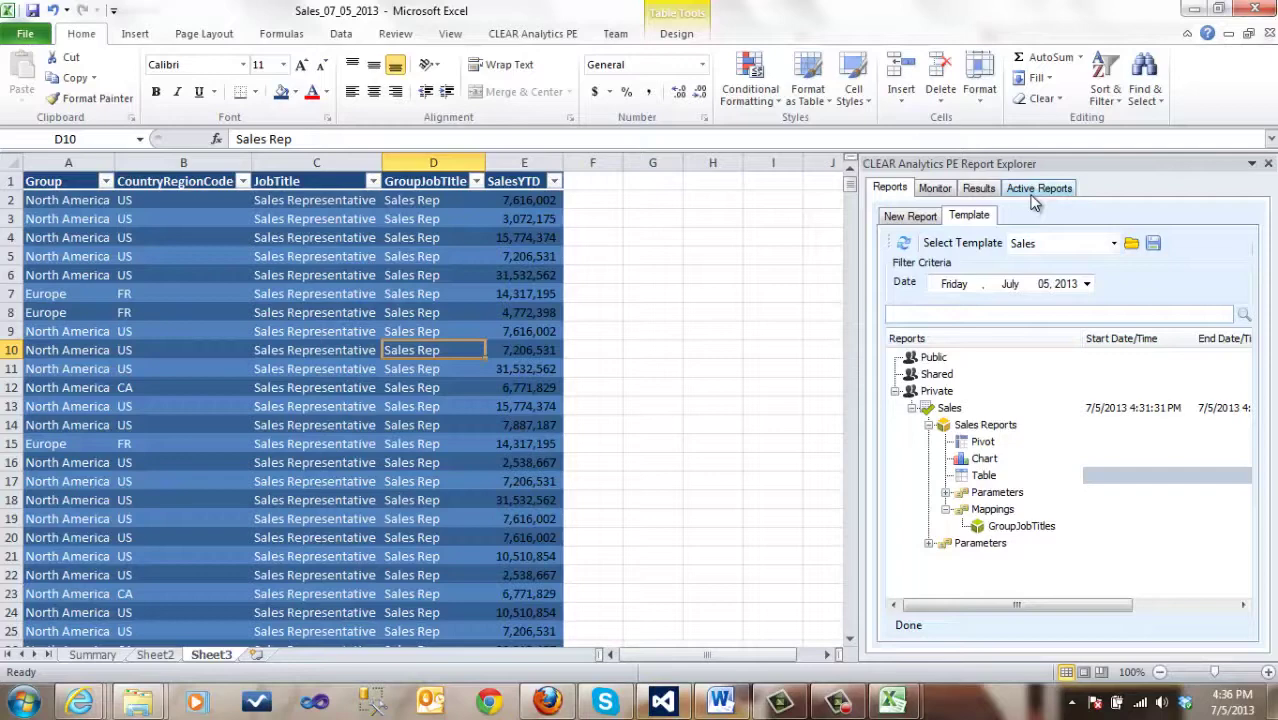
Step: Save the reports as the Sales_Template template and expand the Sales report in the tree
mouse_move(930, 417)
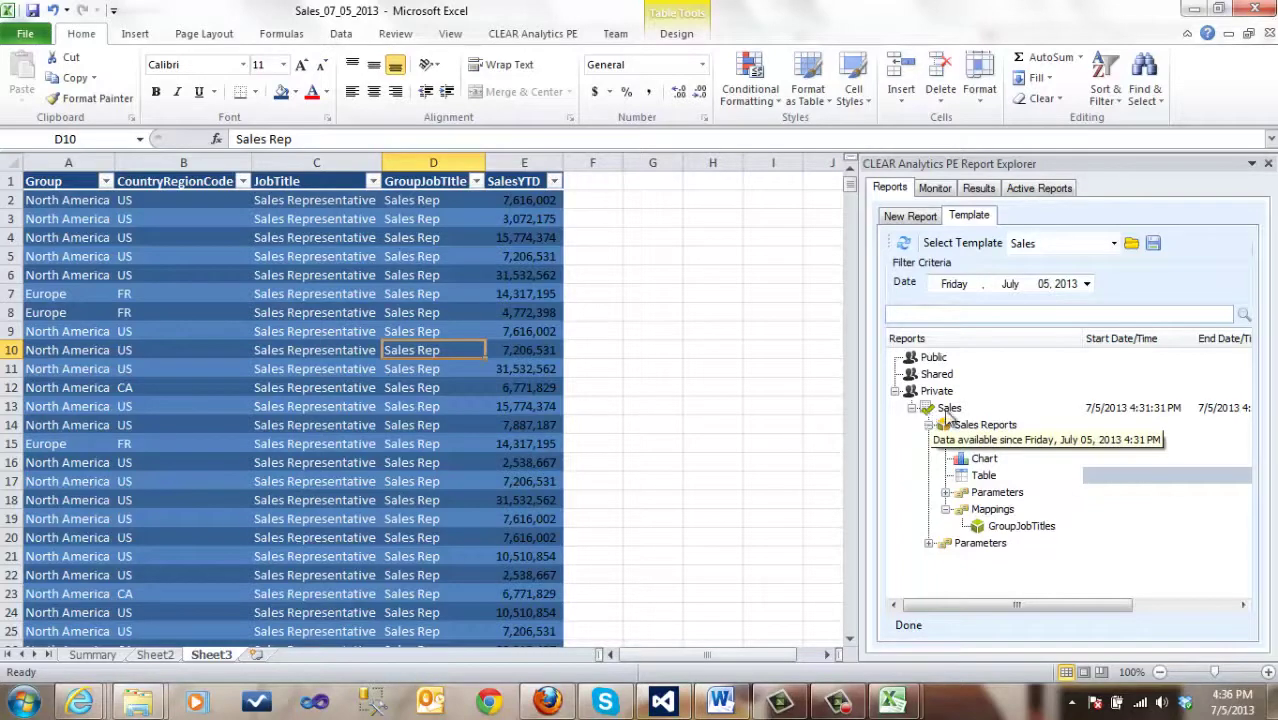
left_click(1153, 245)
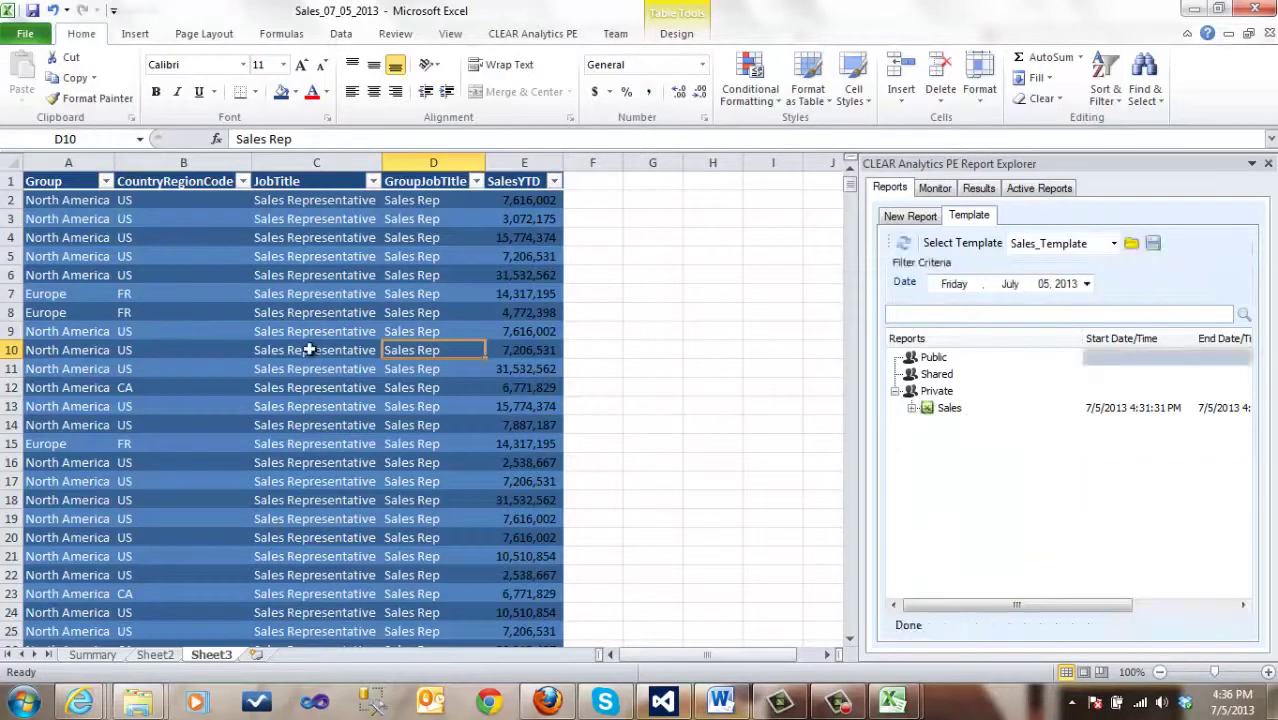
left_click(911, 409)
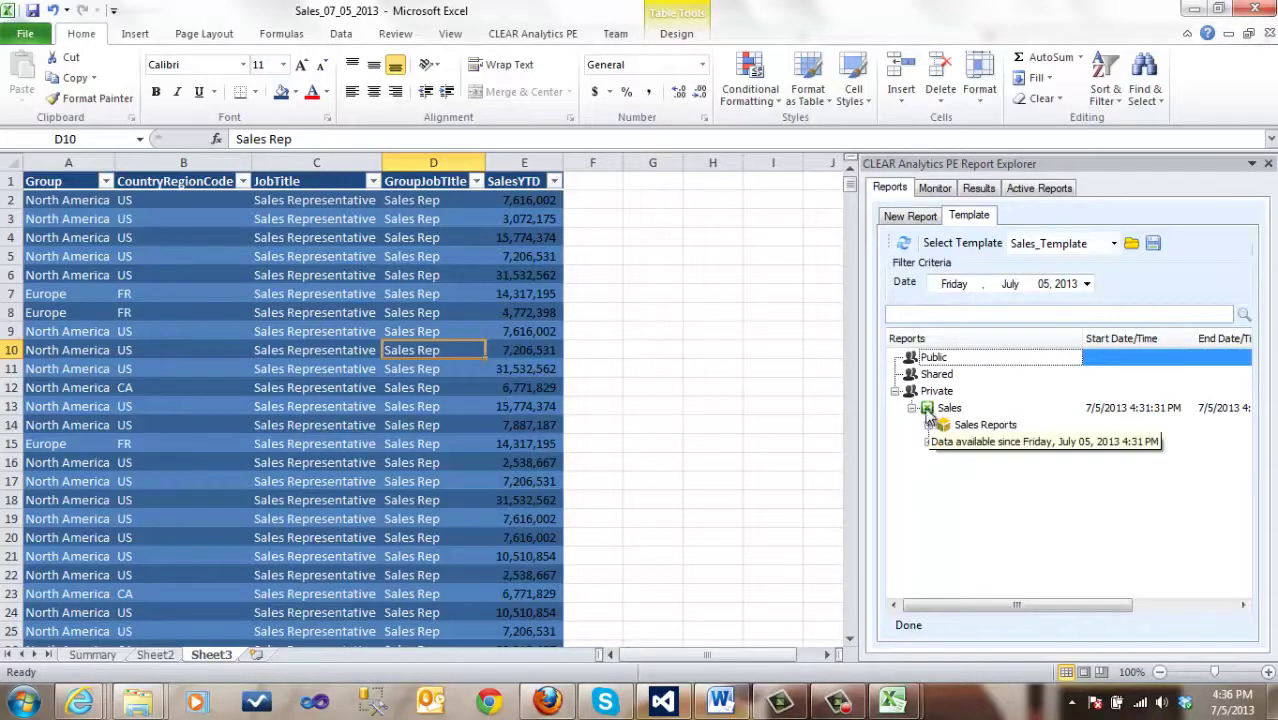
Step: Show the active Sales report's properties and check its Value Date calendar without changing the date
left_click(1035, 192)
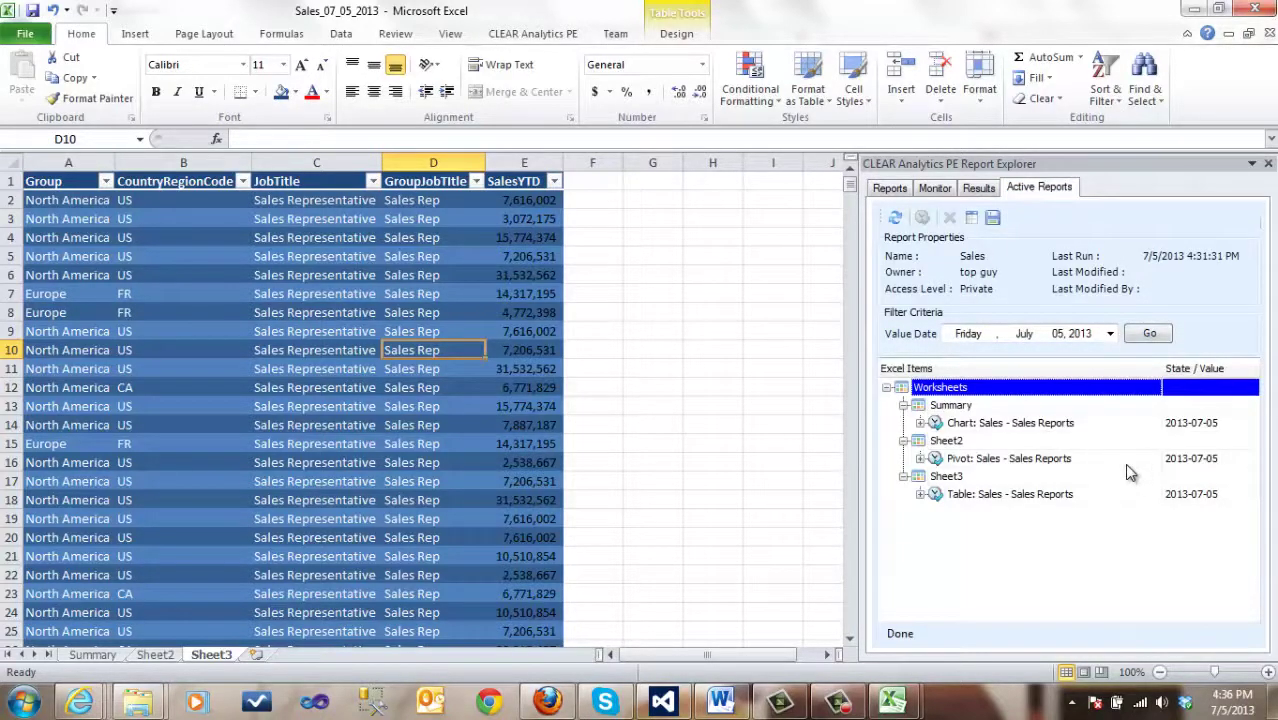
left_click(1110, 334)
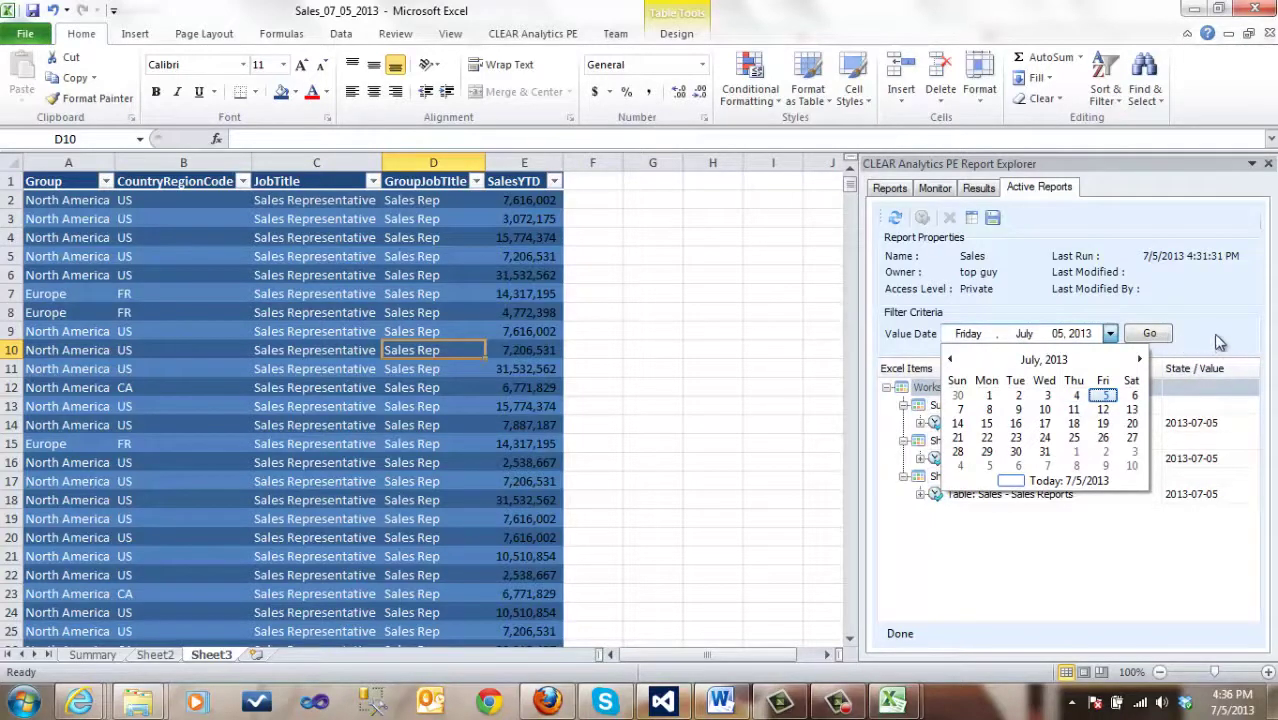
left_click(1218, 342)
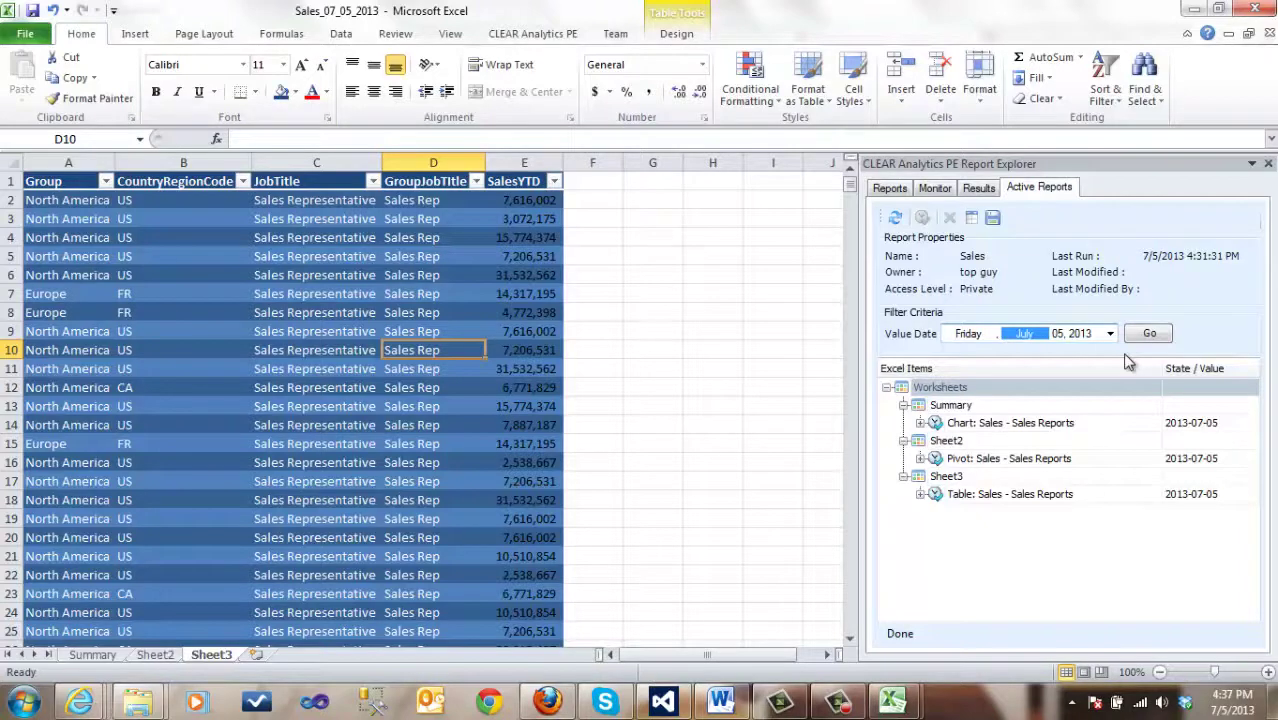
left_click(838, 705)
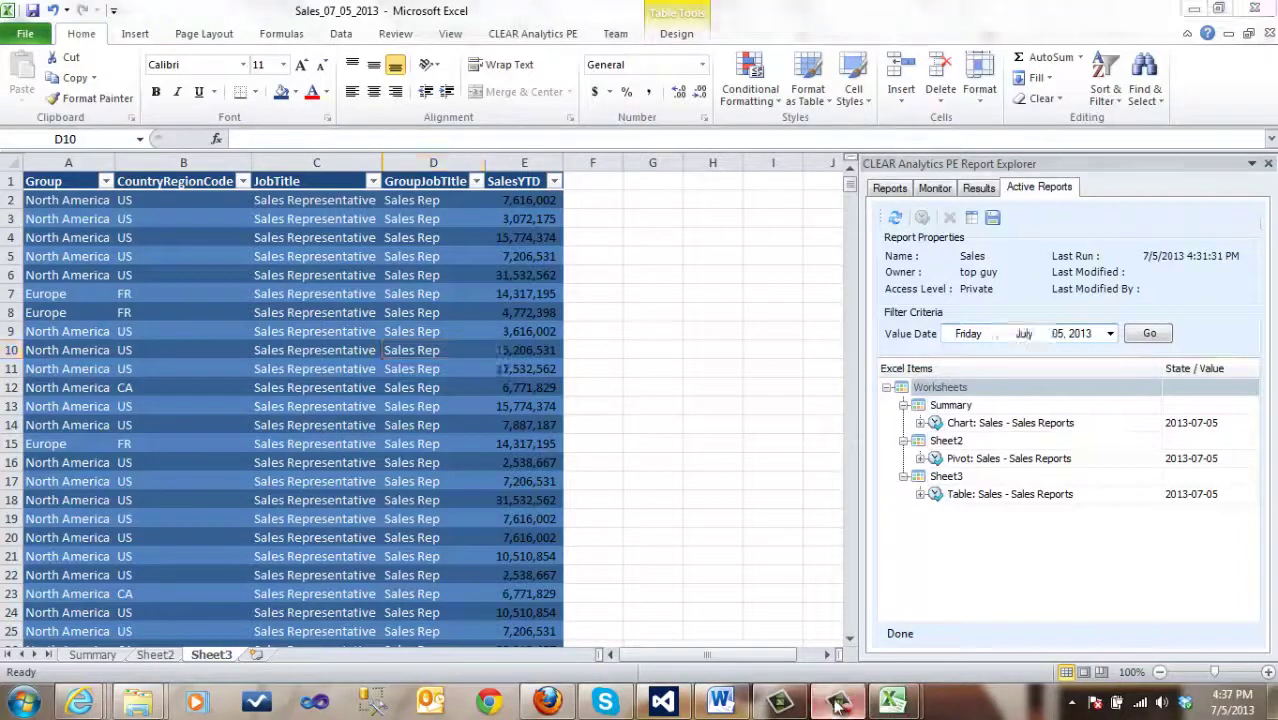